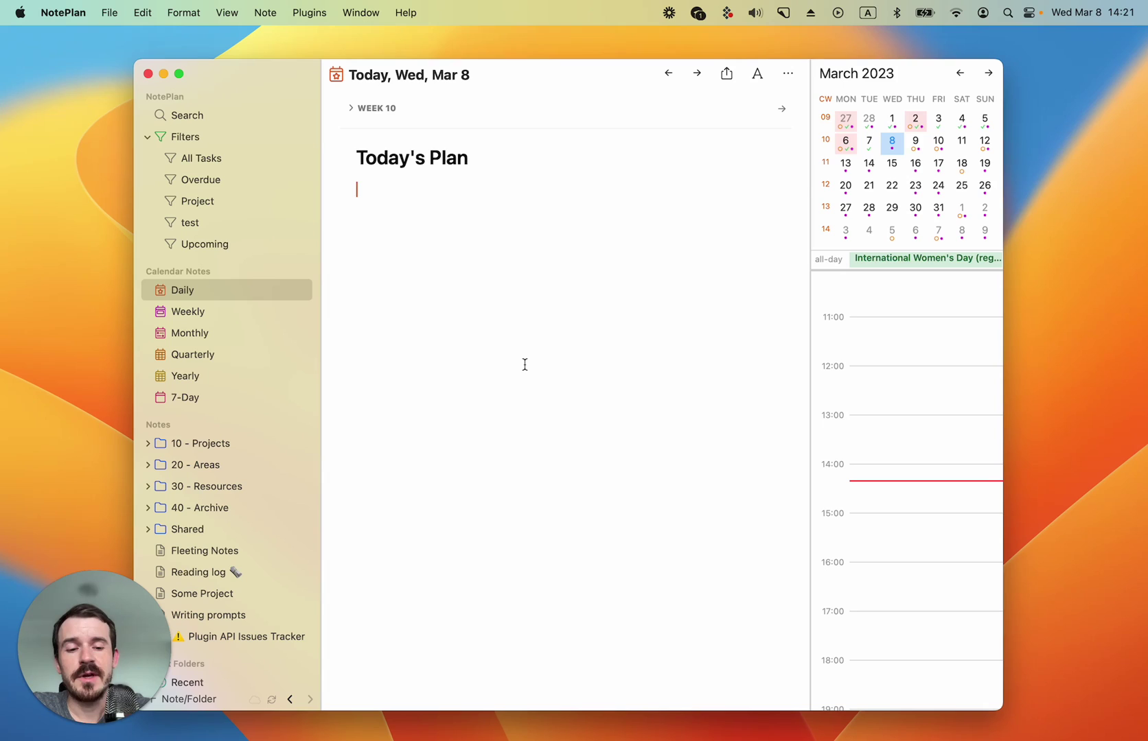
# Step: Add a '+ Review messages' checklist task under Today's Plan and scroll the timeline up
pyautogui.press('Return')
pyautogui.write('+')
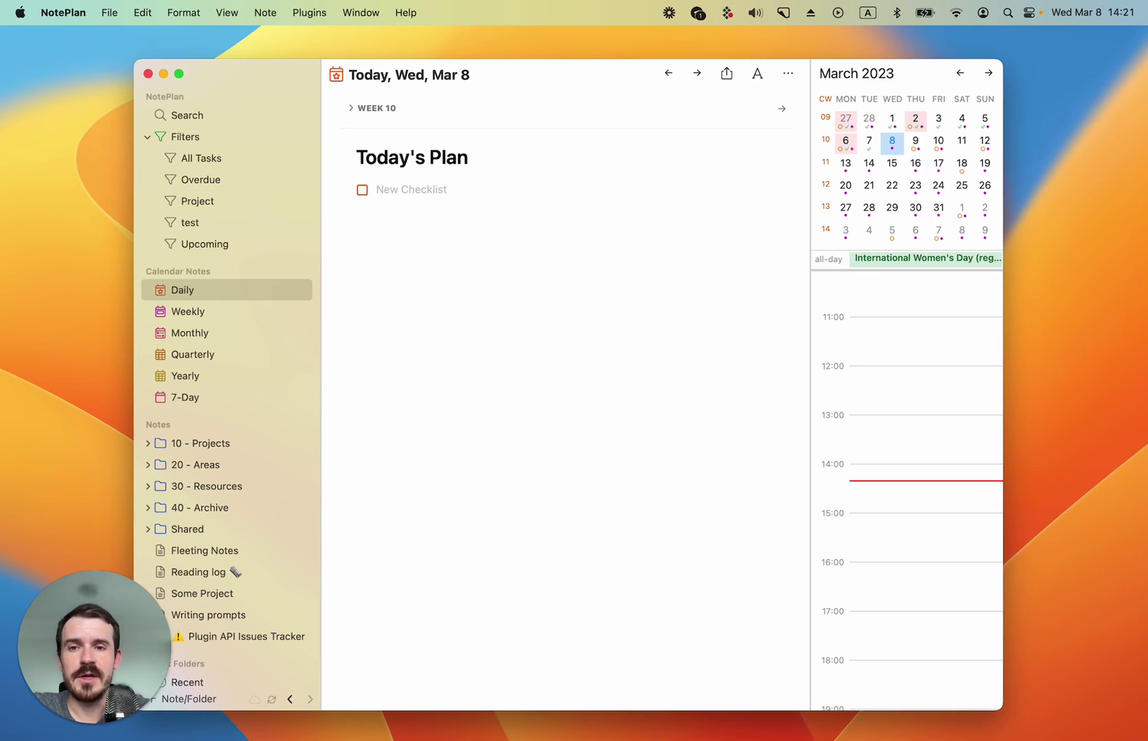
pyautogui.write('Review messag')
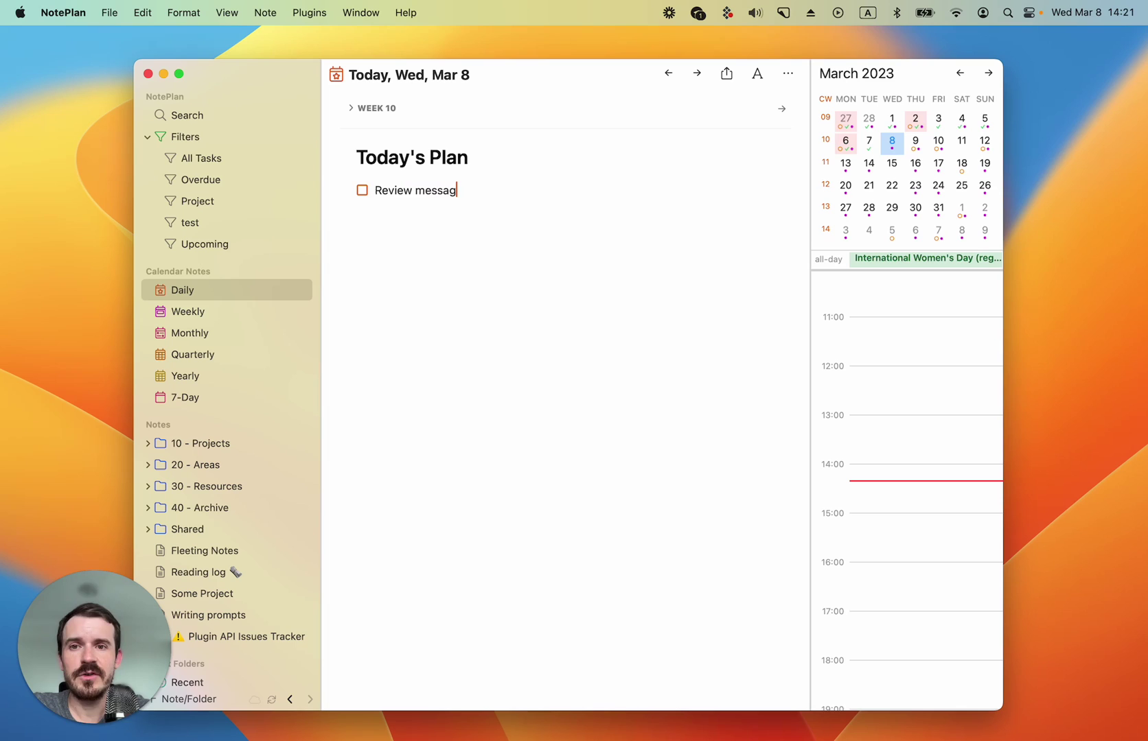
pyautogui.write('es')
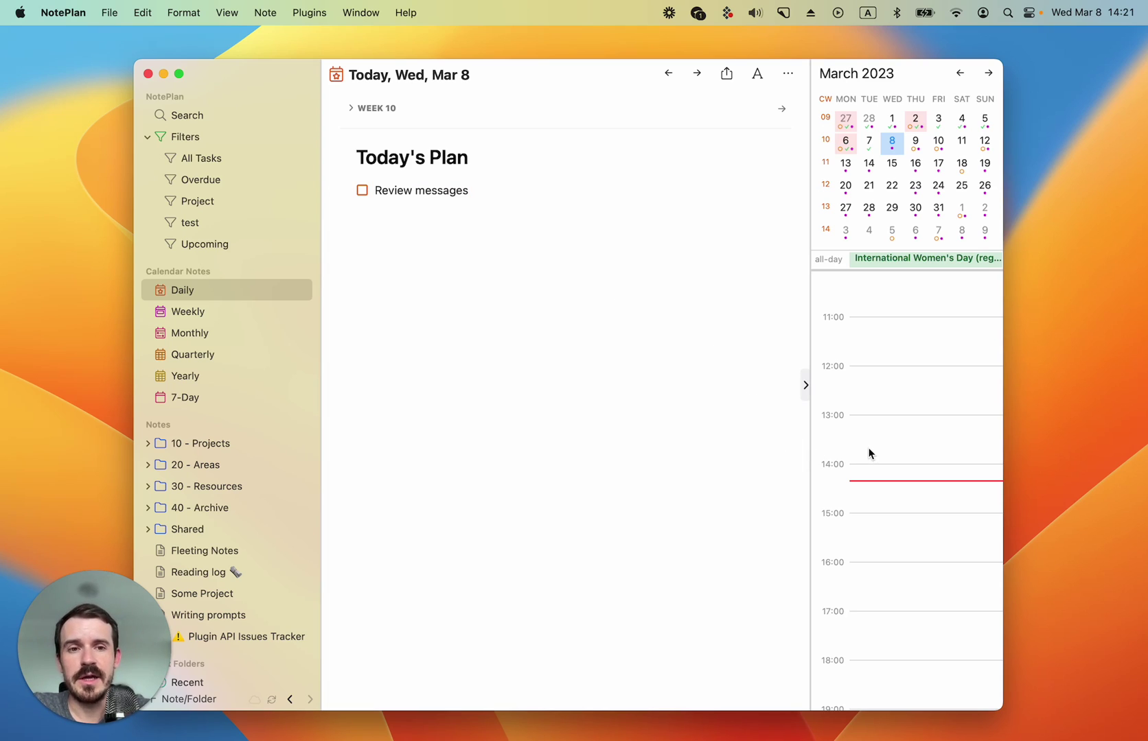
pyautogui.scroll(3, 868, 453)
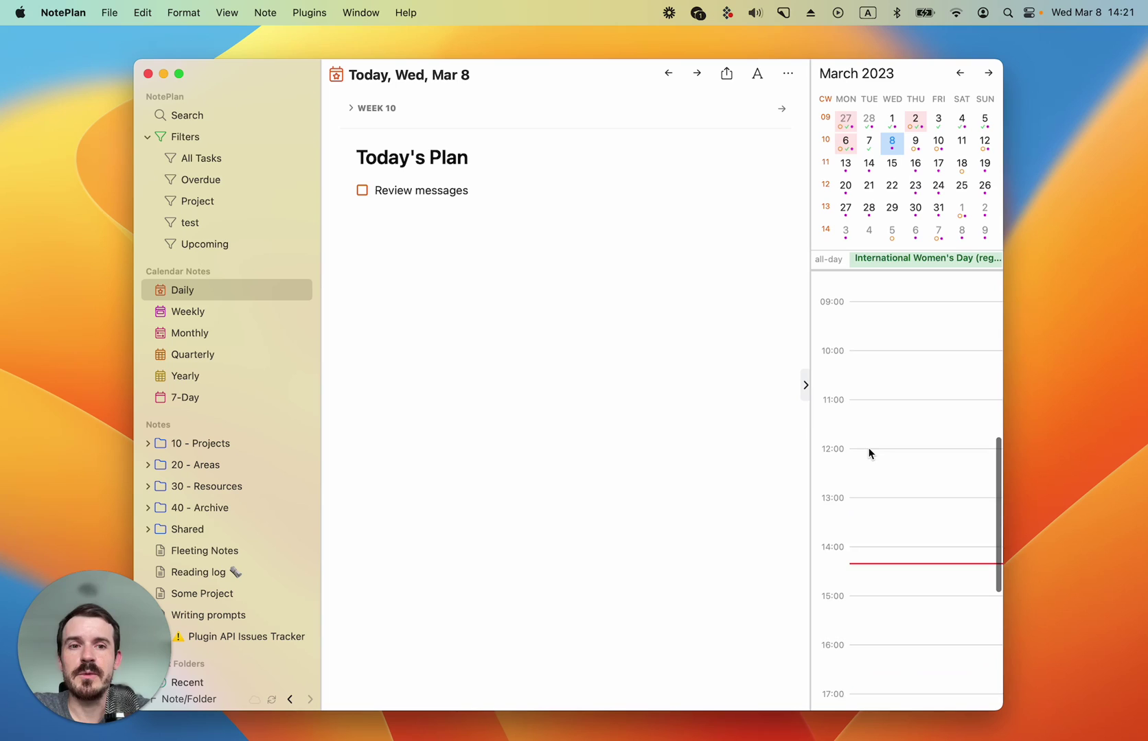
pyautogui.scroll(2, 868, 453)
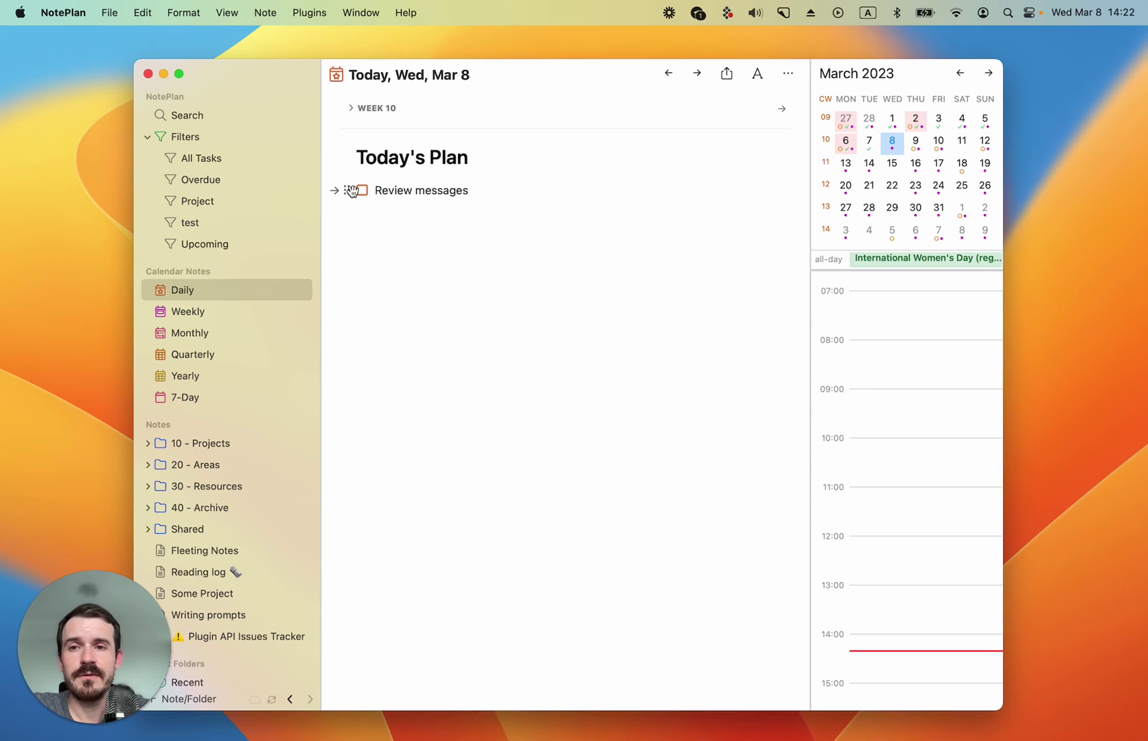
# Step: Drop Review messages on the timeline as a timeblock running 08:00 to 09:30
pyautogui.moveTo(348, 191); pyautogui.dragTo(879, 365)
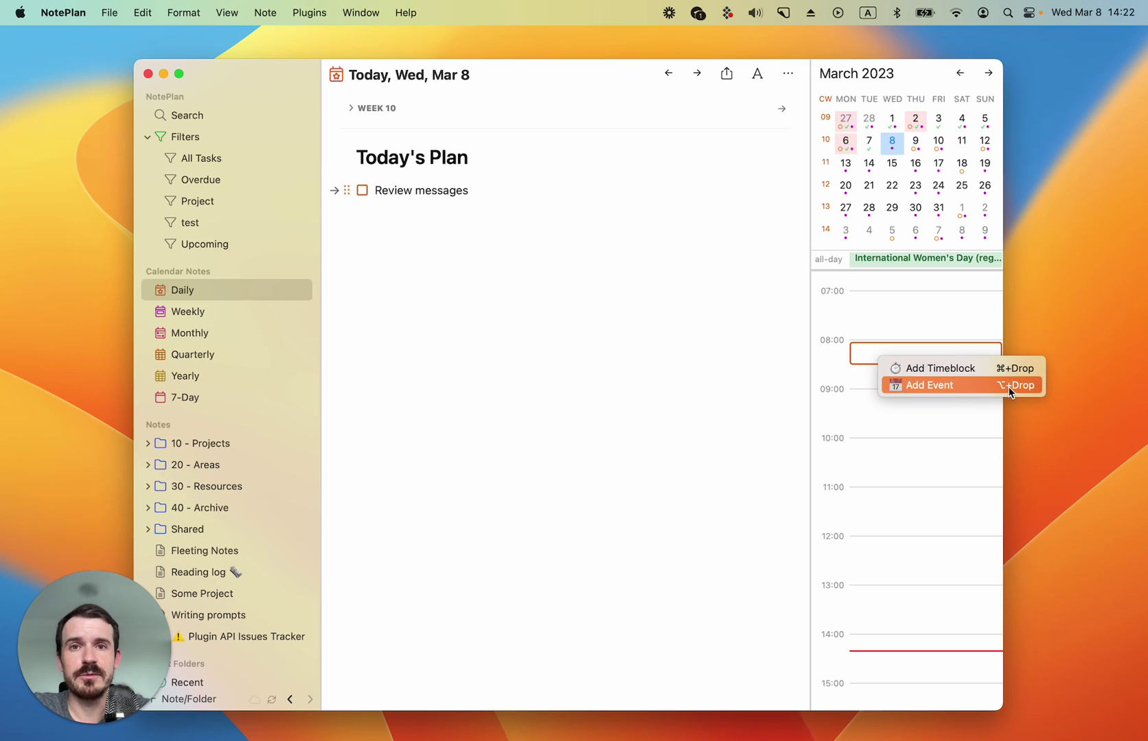
pyautogui.click(989, 370)
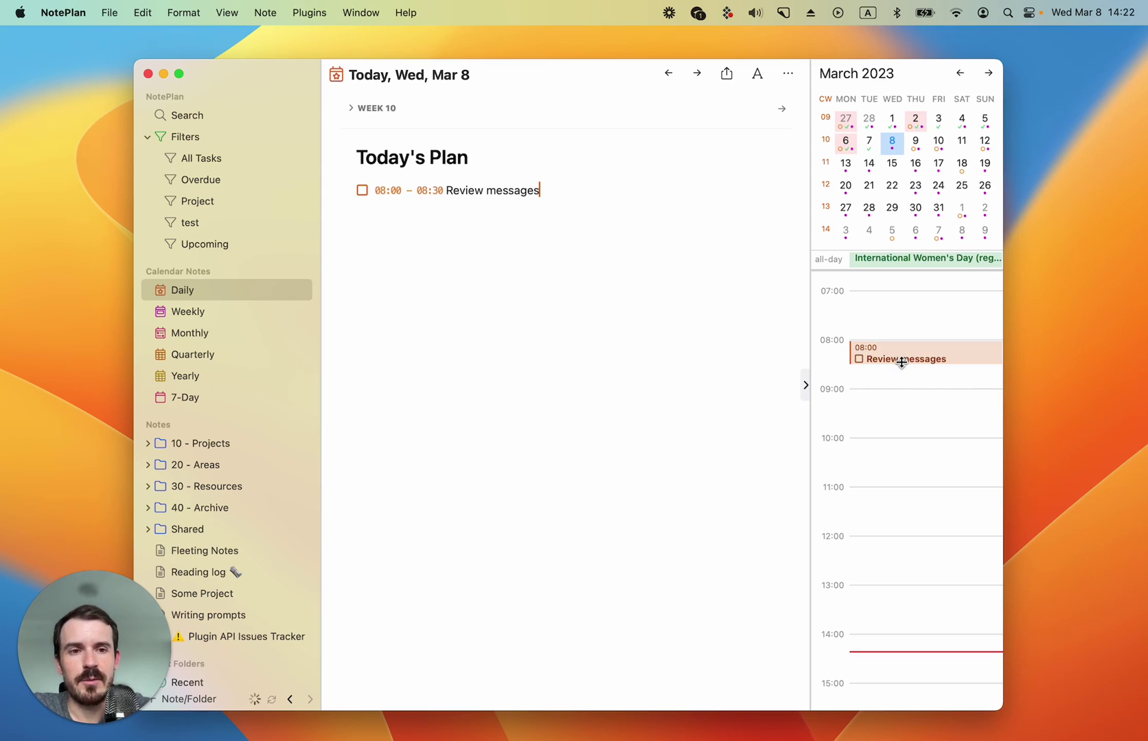
pyautogui.moveTo(901, 362); pyautogui.dragTo(902, 412)
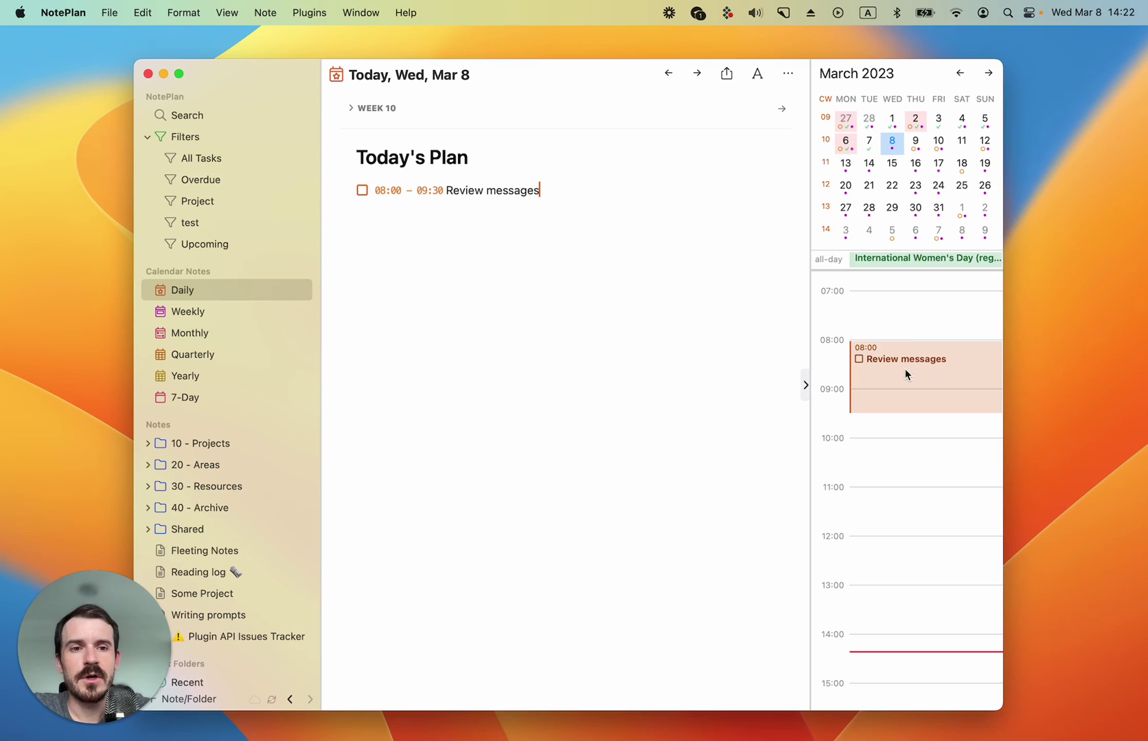
pyautogui.moveTo(907, 341); pyautogui.dragTo(915, 372)
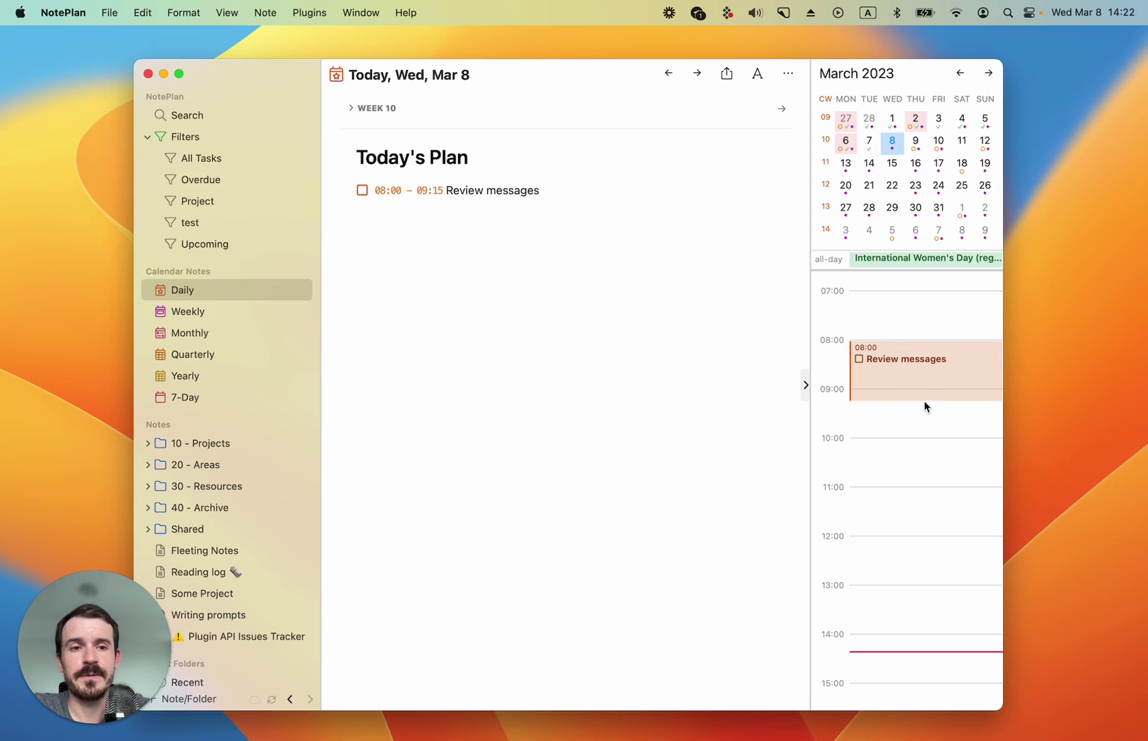
pyautogui.moveTo(924, 400); pyautogui.dragTo(922, 411)
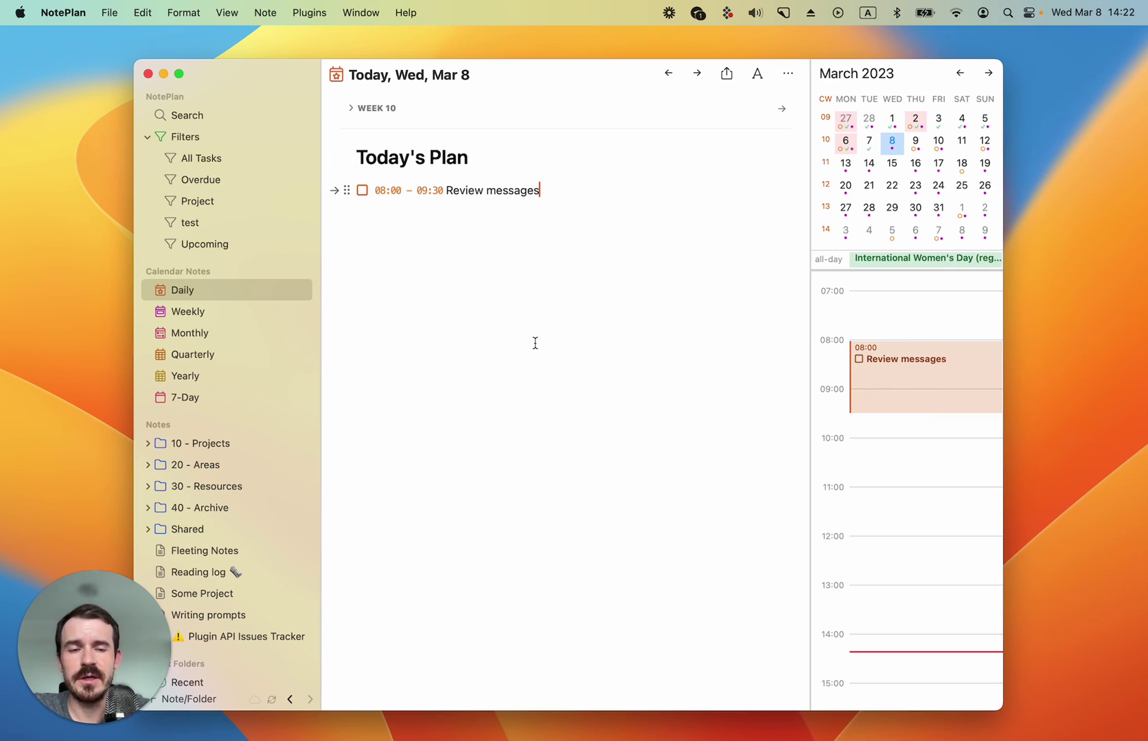
# Step: Add a Breakfast task below Review messages and open Preferences to the Todo settings
pyautogui.press('Return')
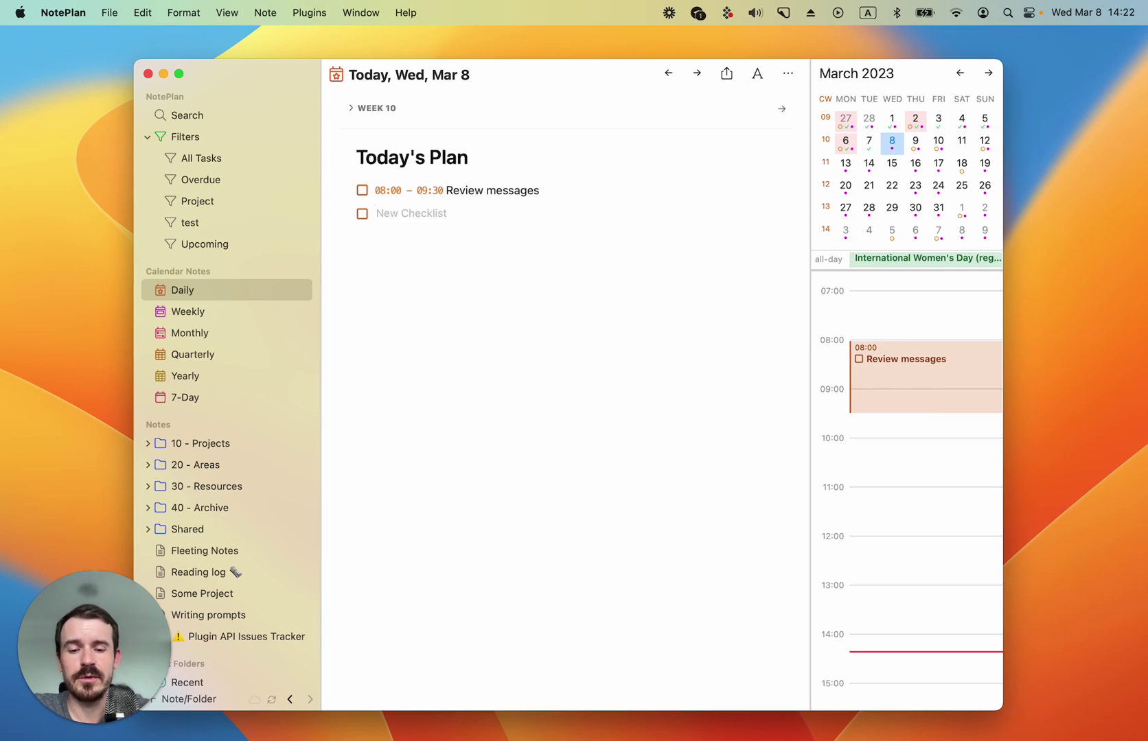
pyautogui.write('Breakfast')
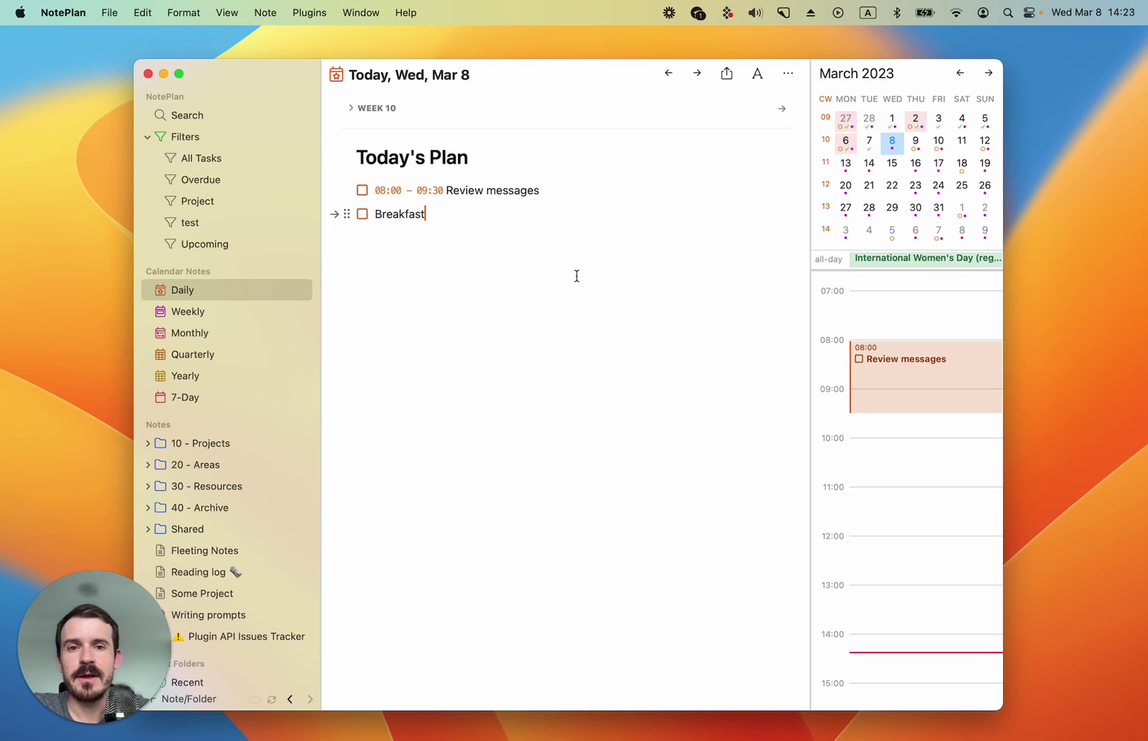
pyautogui.press('super+comma')
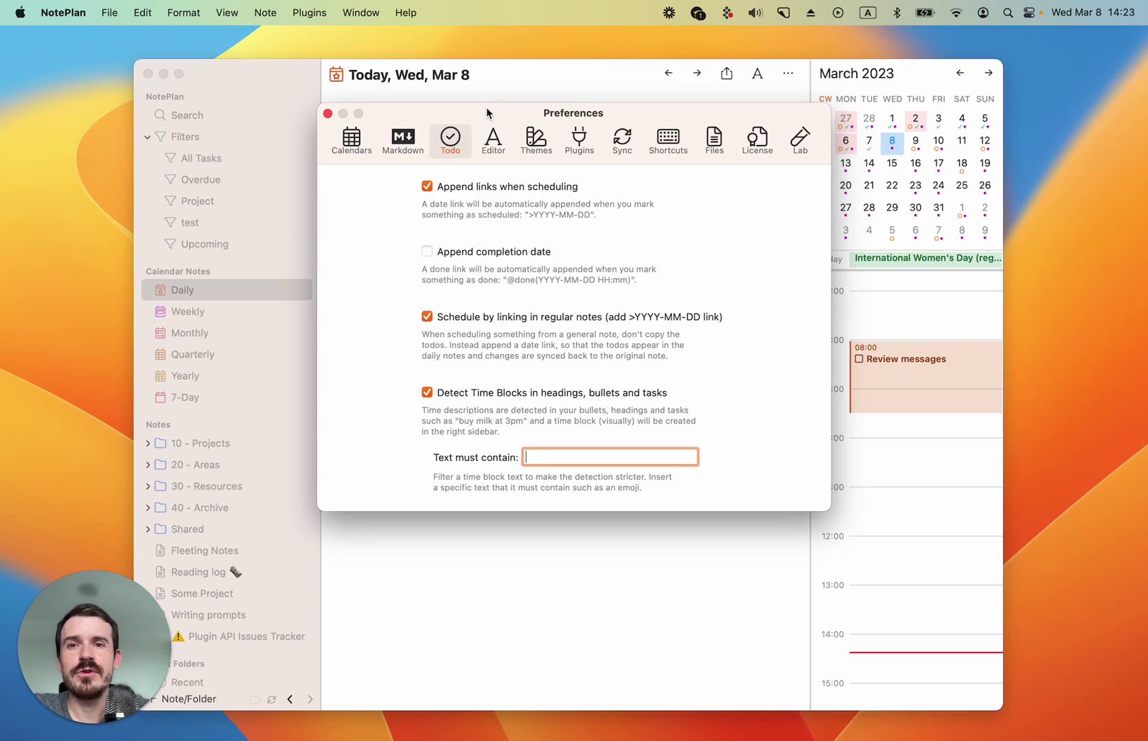
# Step: Make time block detection require the ⏱ stopwatch emoji, then close Preferences
pyautogui.moveTo(486, 107); pyautogui.dragTo(486, 256)
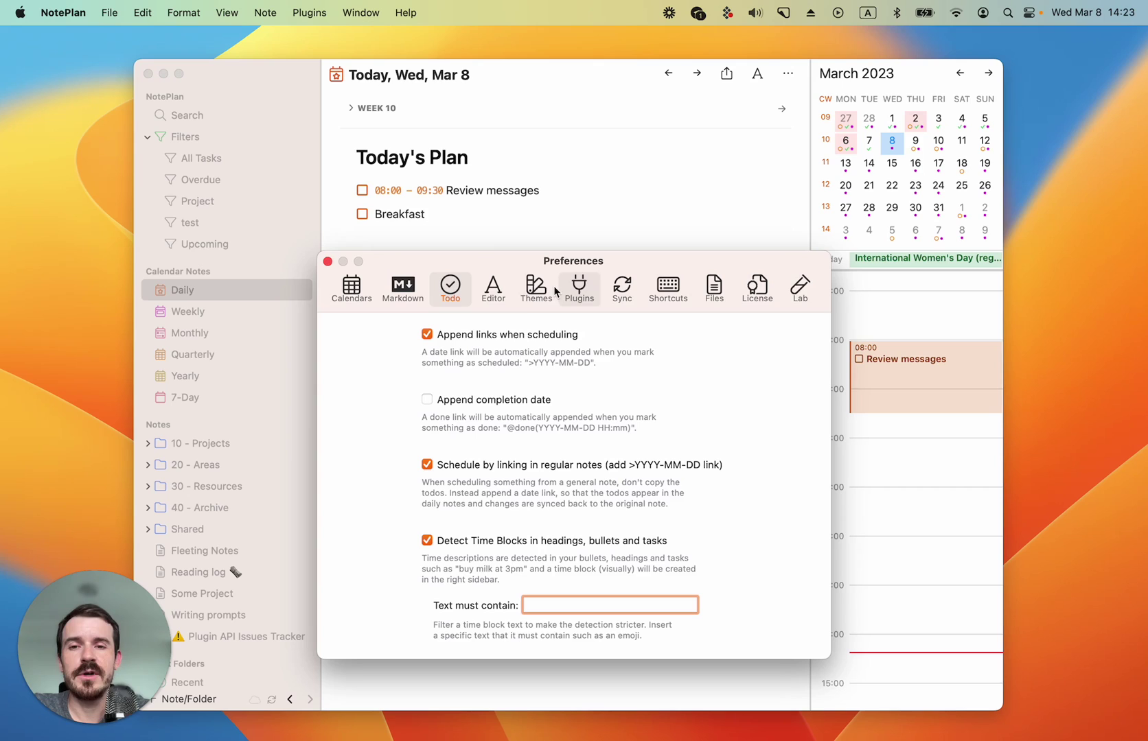
pyautogui.moveTo(511, 278); pyautogui.dragTo(512, 199)
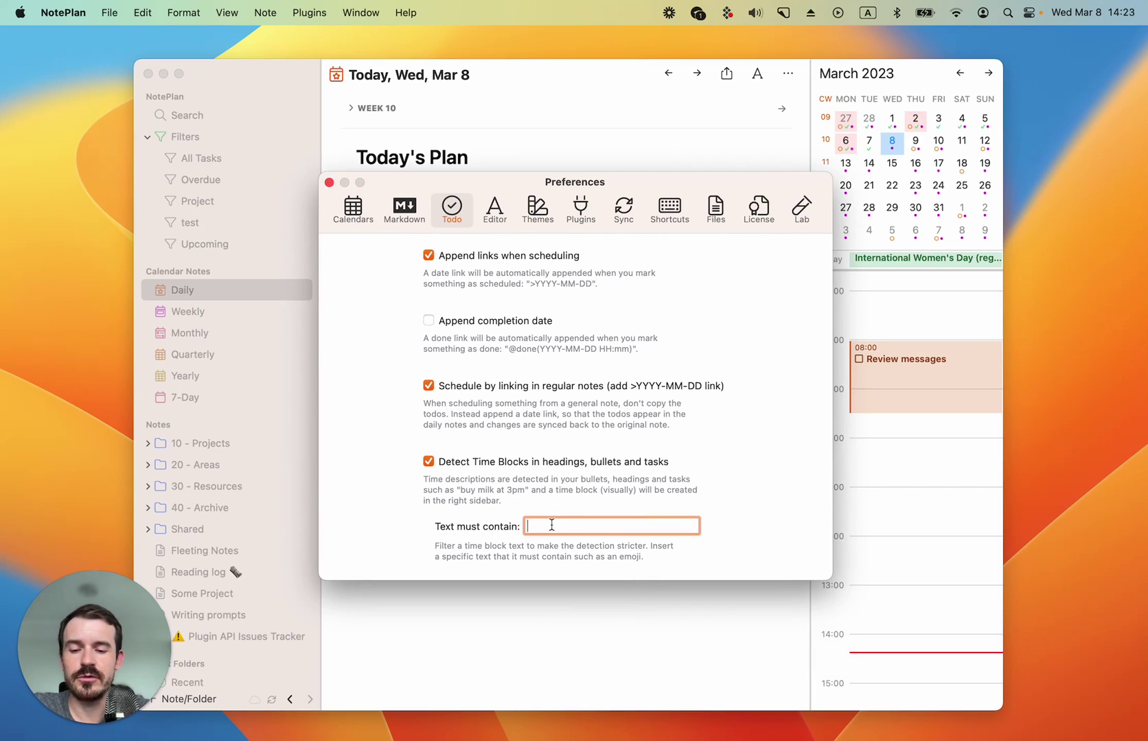
pyautogui.press('ctrl+super+space')
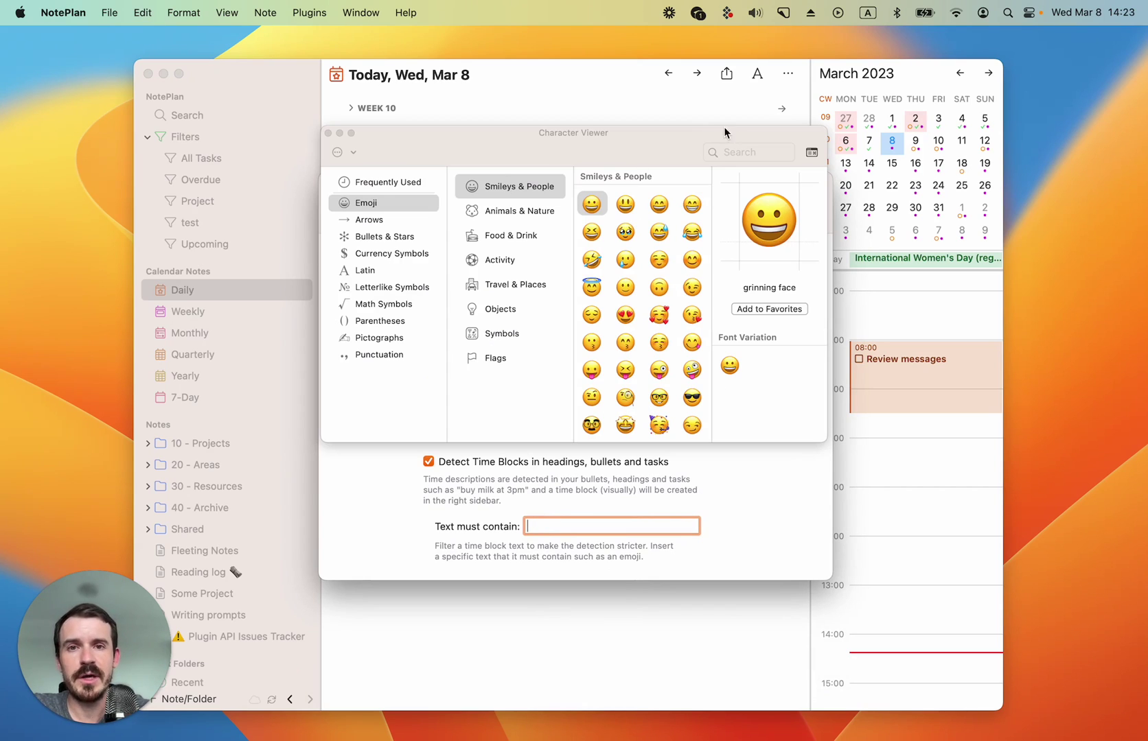
pyautogui.click(751, 154)
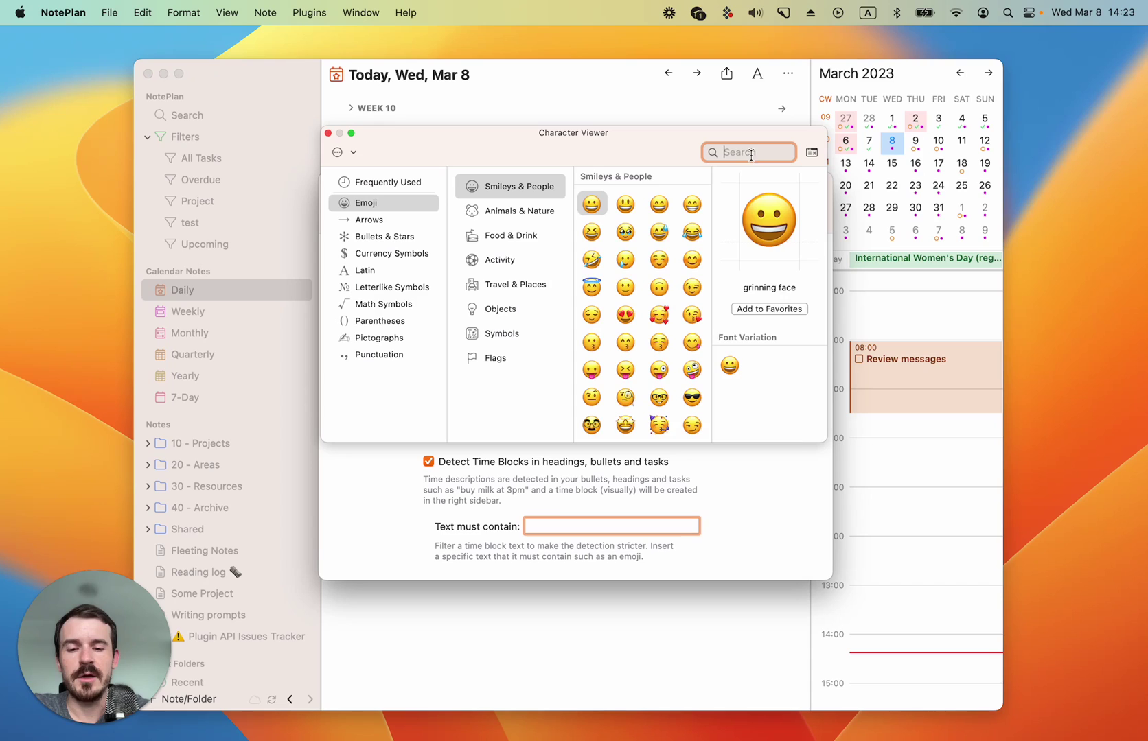
pyautogui.write('time')
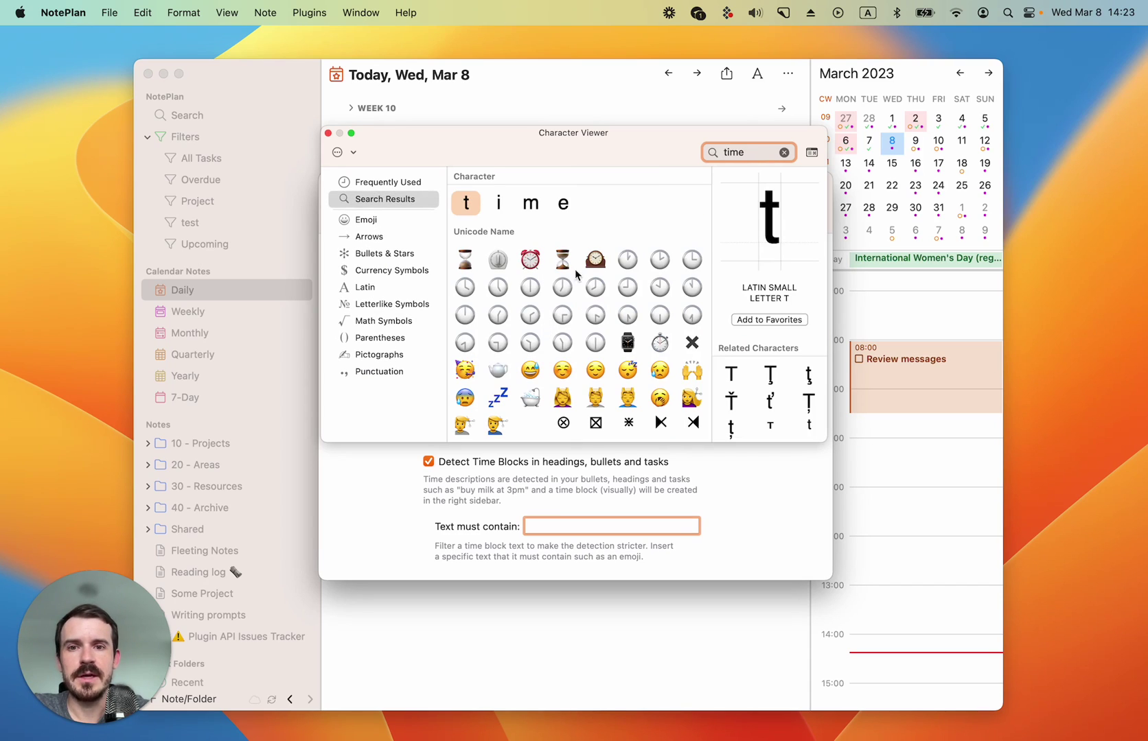
pyautogui.doubleClick(660, 342)
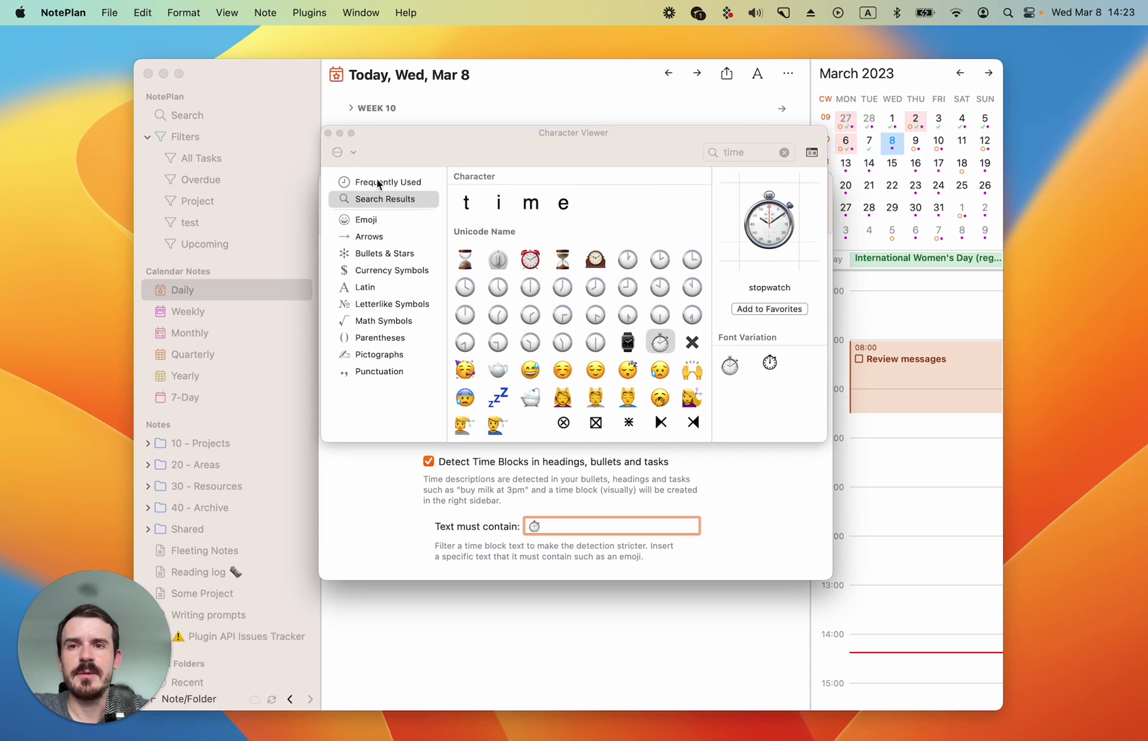
pyautogui.click(328, 132)
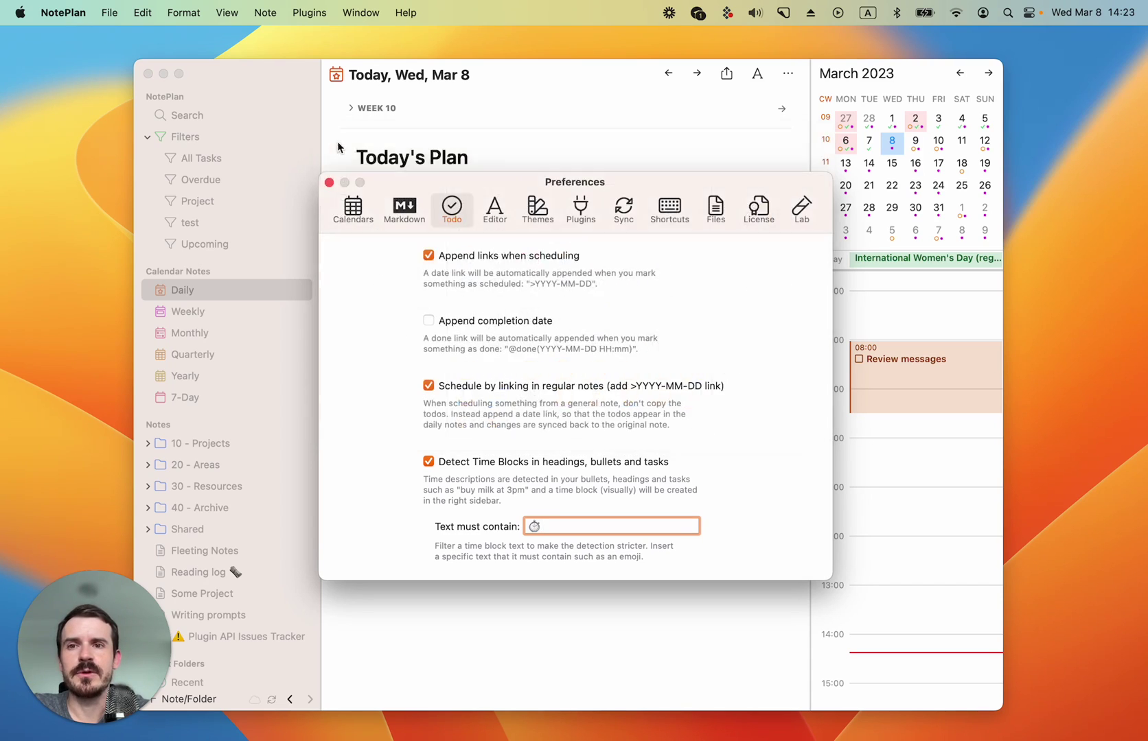
pyautogui.click(329, 182)
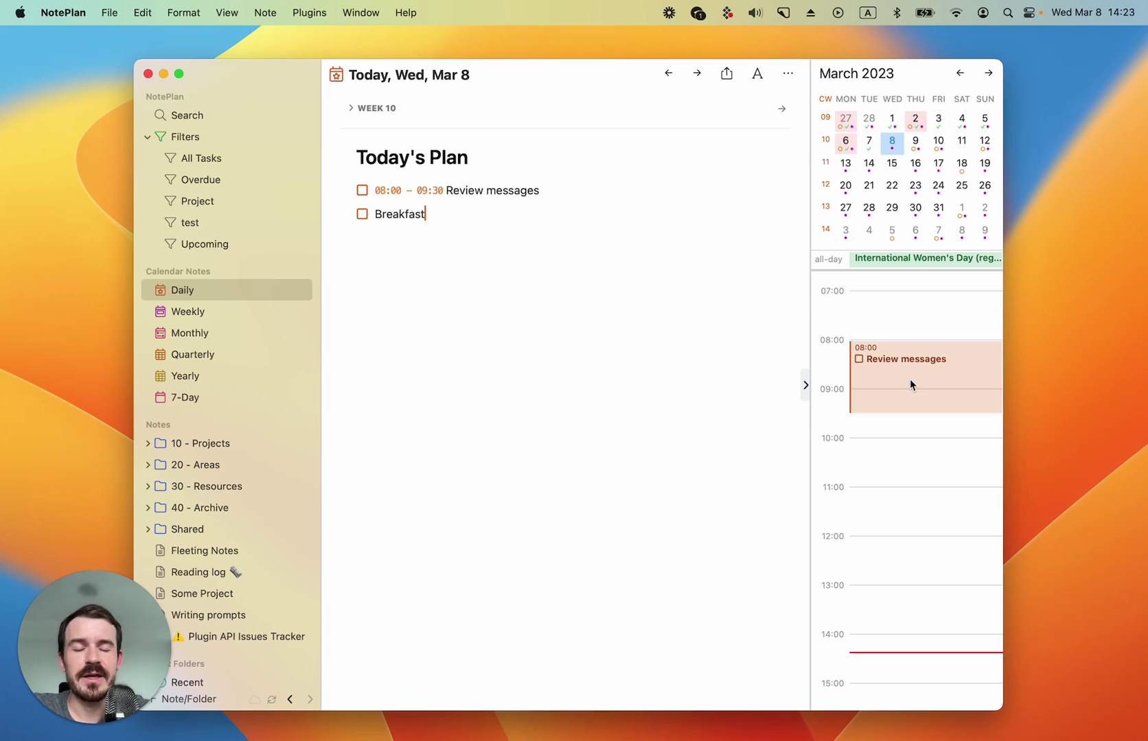
# Step: Clear Review messages' time block, prefix it with ⏱, and re-block it at 09:00–10:30
pyautogui.moveTo(909, 379); pyautogui.dragTo(623, 429)
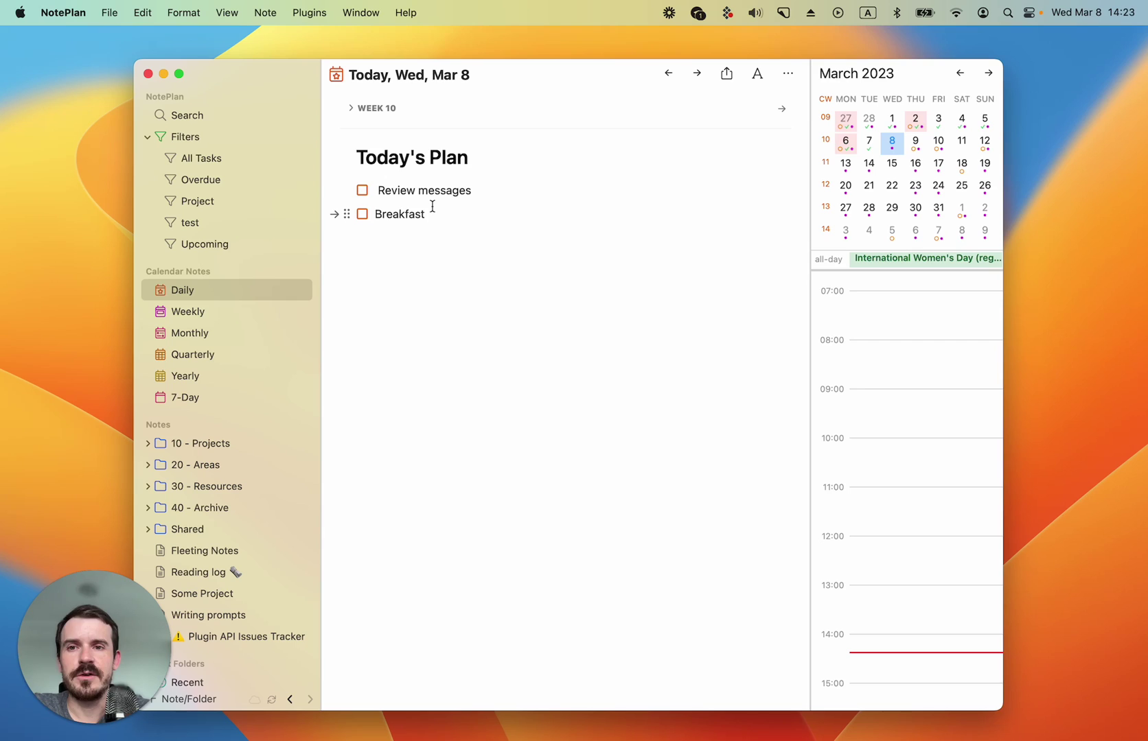
pyautogui.press('Up')
pyautogui.press('super+Left')
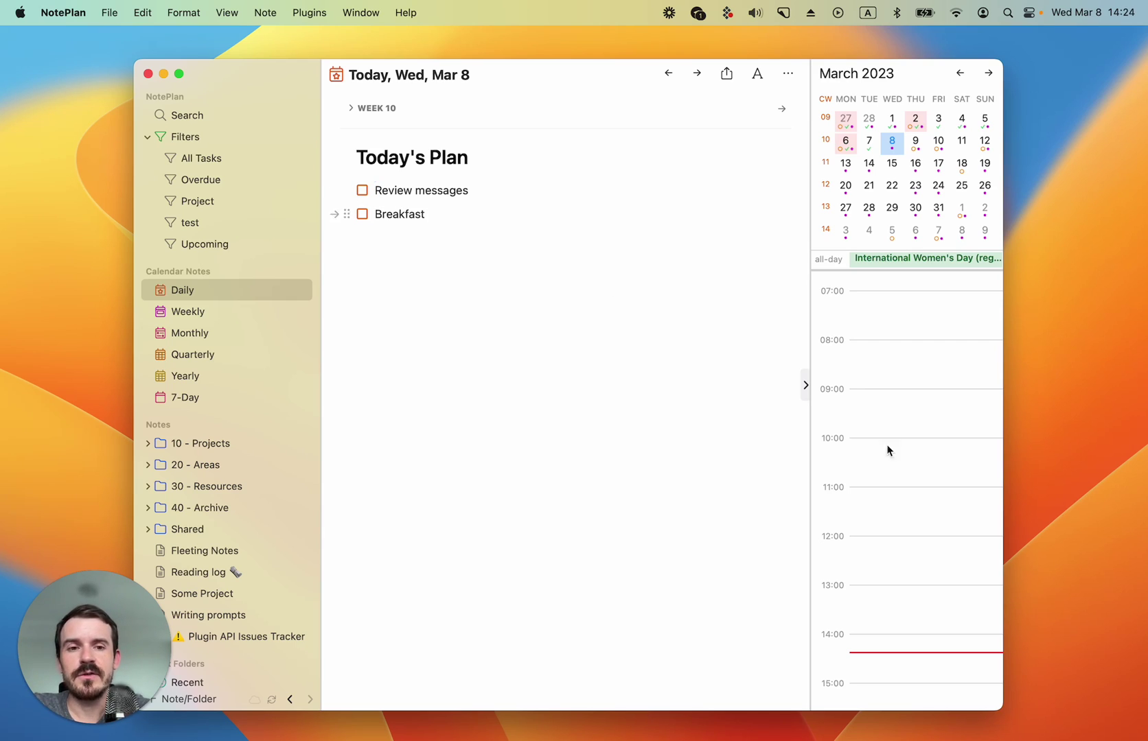
pyautogui.scroll(-2, 892, 453)
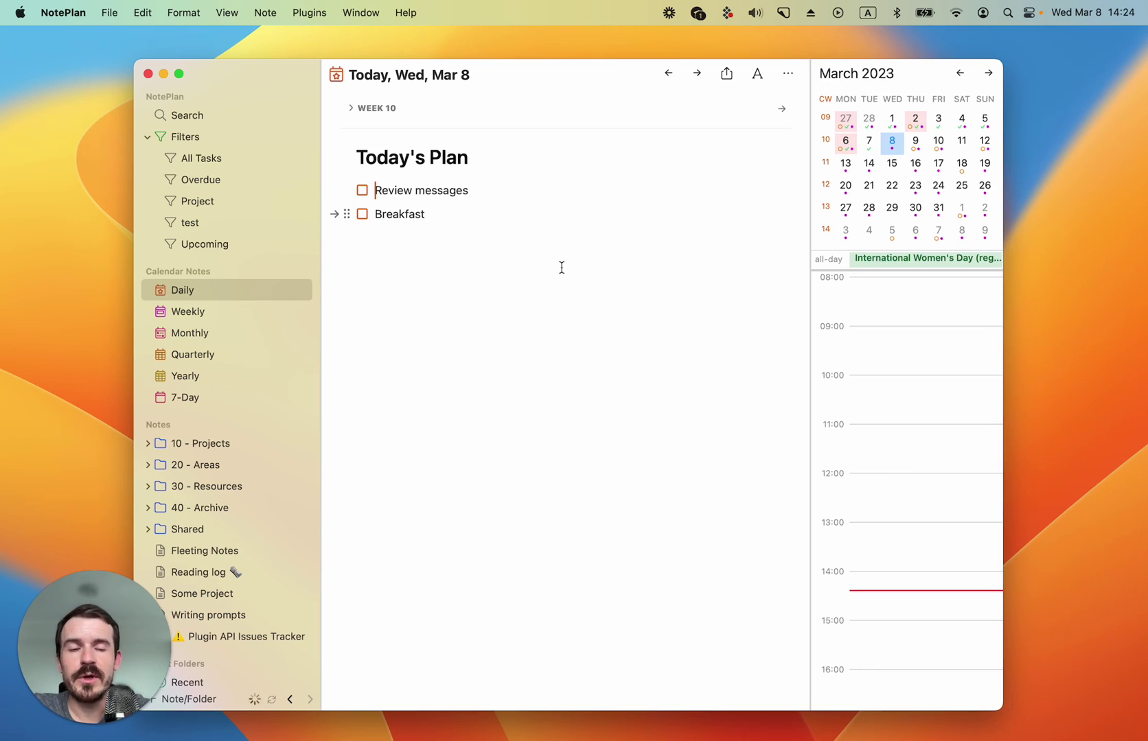
pyautogui.moveTo(347, 190); pyautogui.dragTo(914, 398)
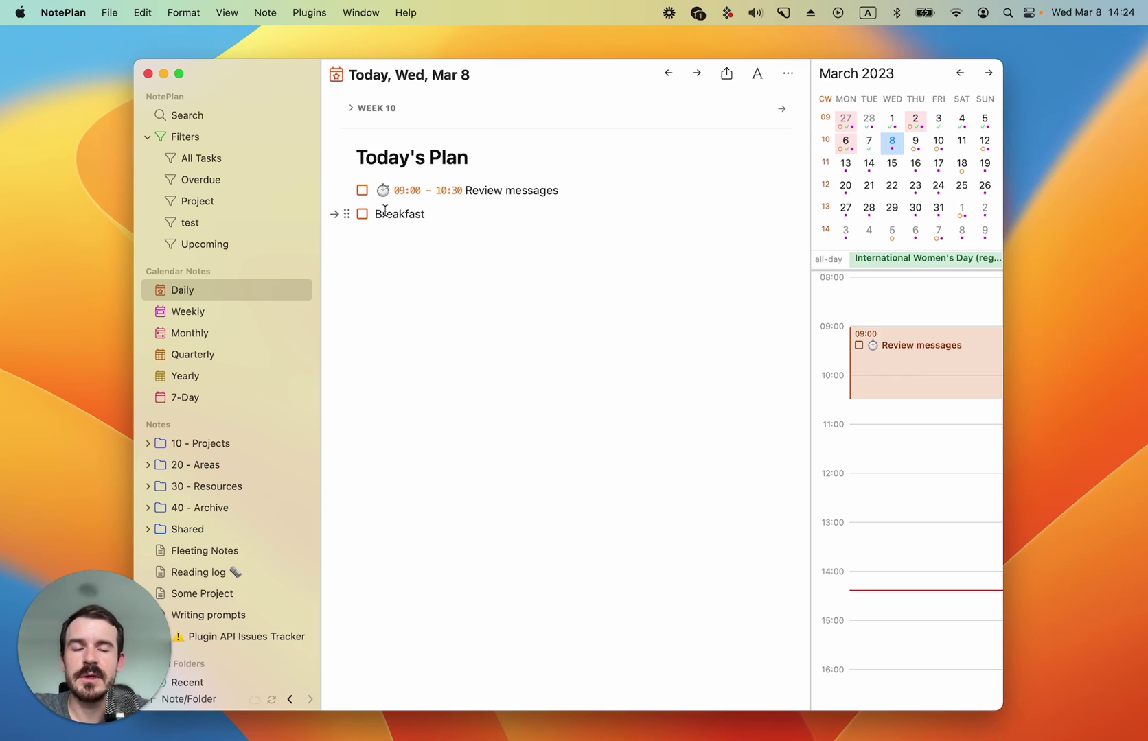
# Step: Make Breakfast a 10:30–11:15 calendar event on the timeline and open its details
pyautogui.moveTo(347, 214); pyautogui.dragTo(876, 429)
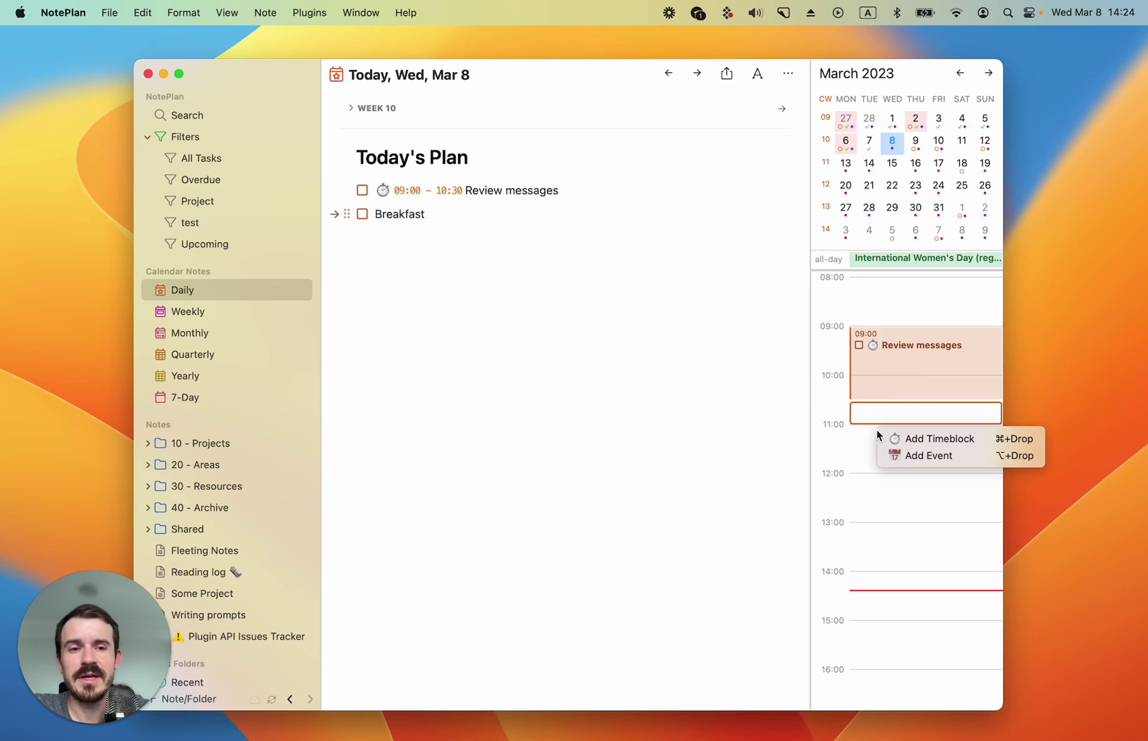
pyautogui.click(939, 459)
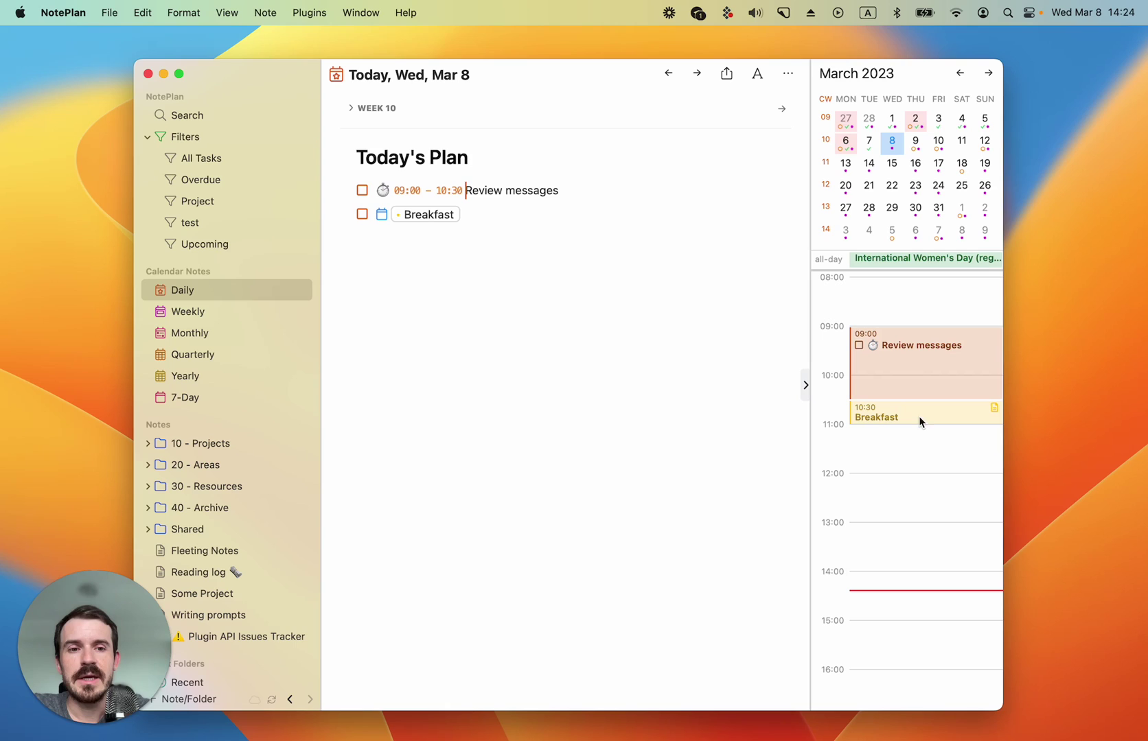
pyautogui.moveTo(917, 422); pyautogui.dragTo(912, 460)
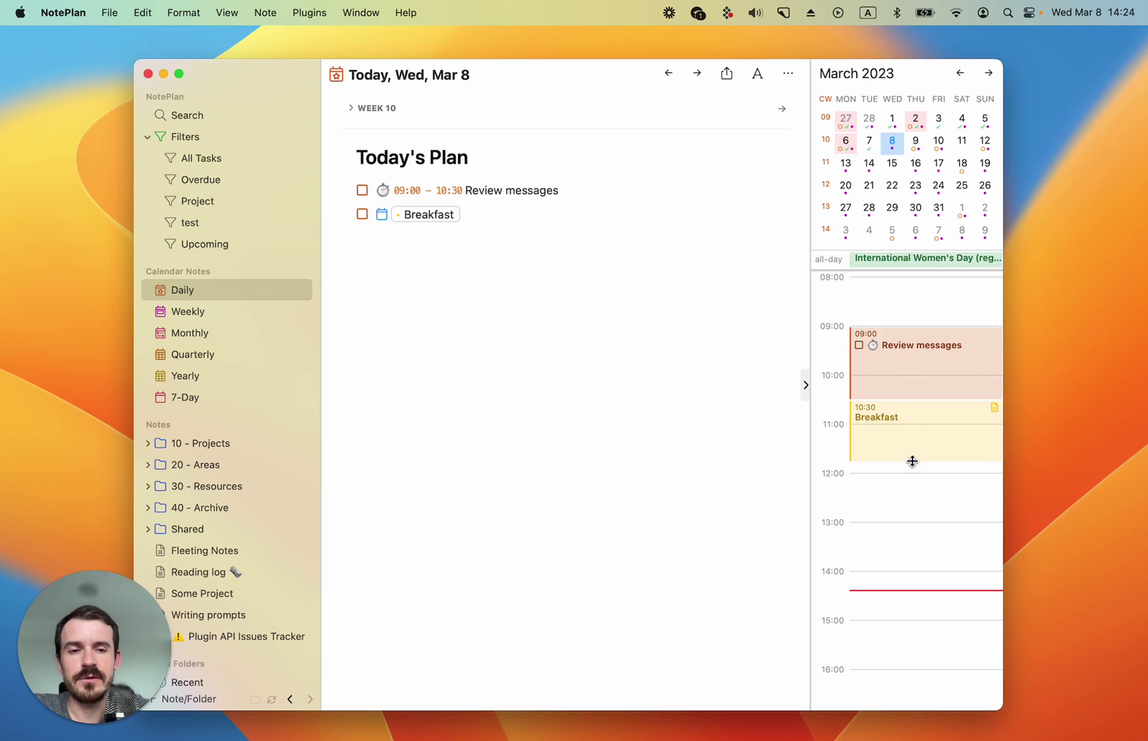
pyautogui.moveTo(926, 409)
pyautogui.mouseDown()
pyautogui.moveTo(923, 441)
pyautogui.moveTo(925, 418)
pyautogui.mouseUp()
pyautogui.doubleClick(907, 422)
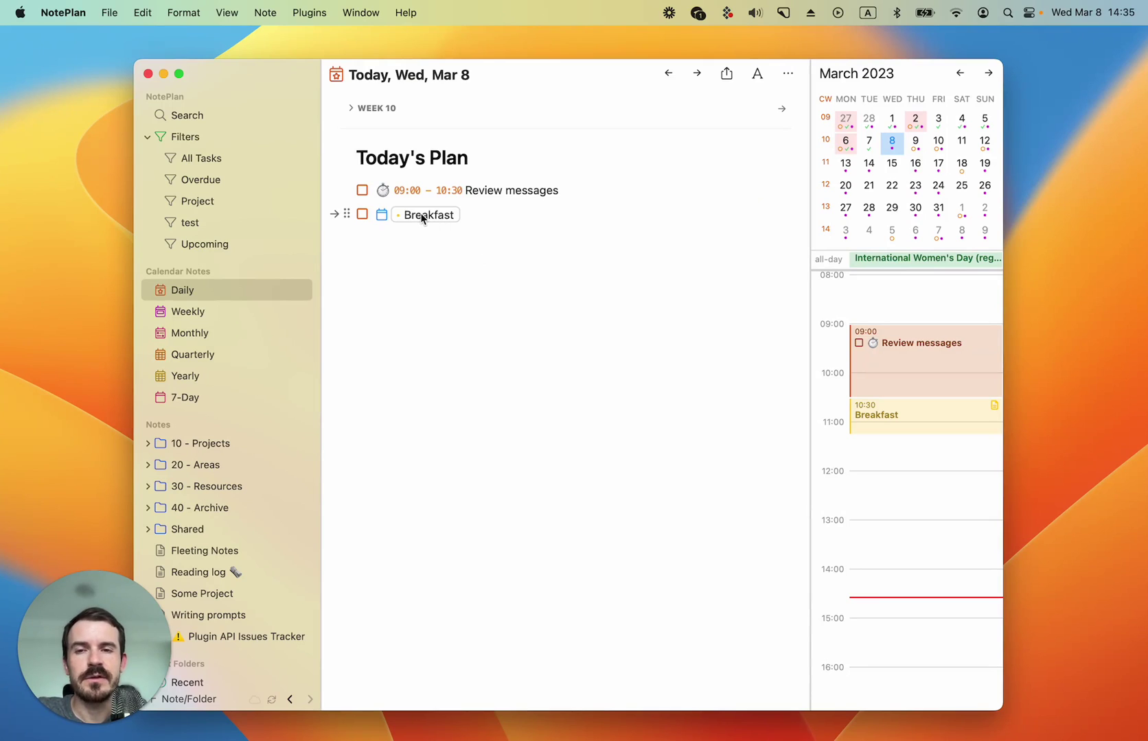
# Step: Append the companion's name to the Breakfast event title and save it
pyautogui.click(444, 249)
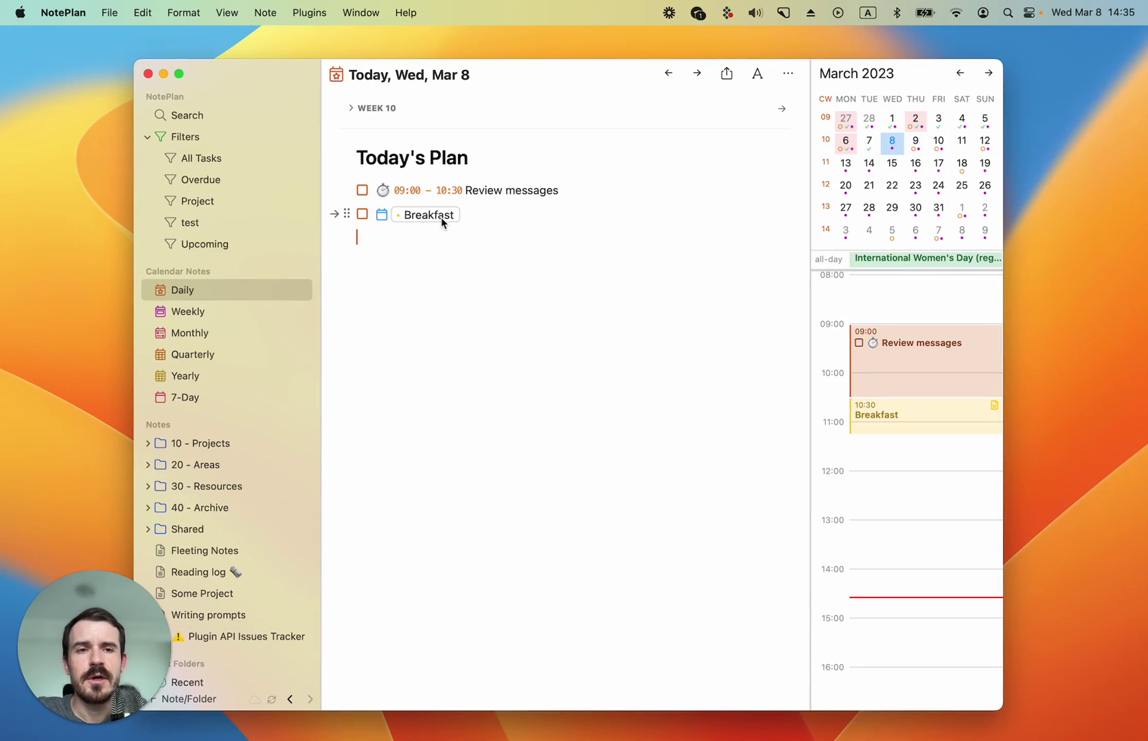
pyautogui.click(899, 425)
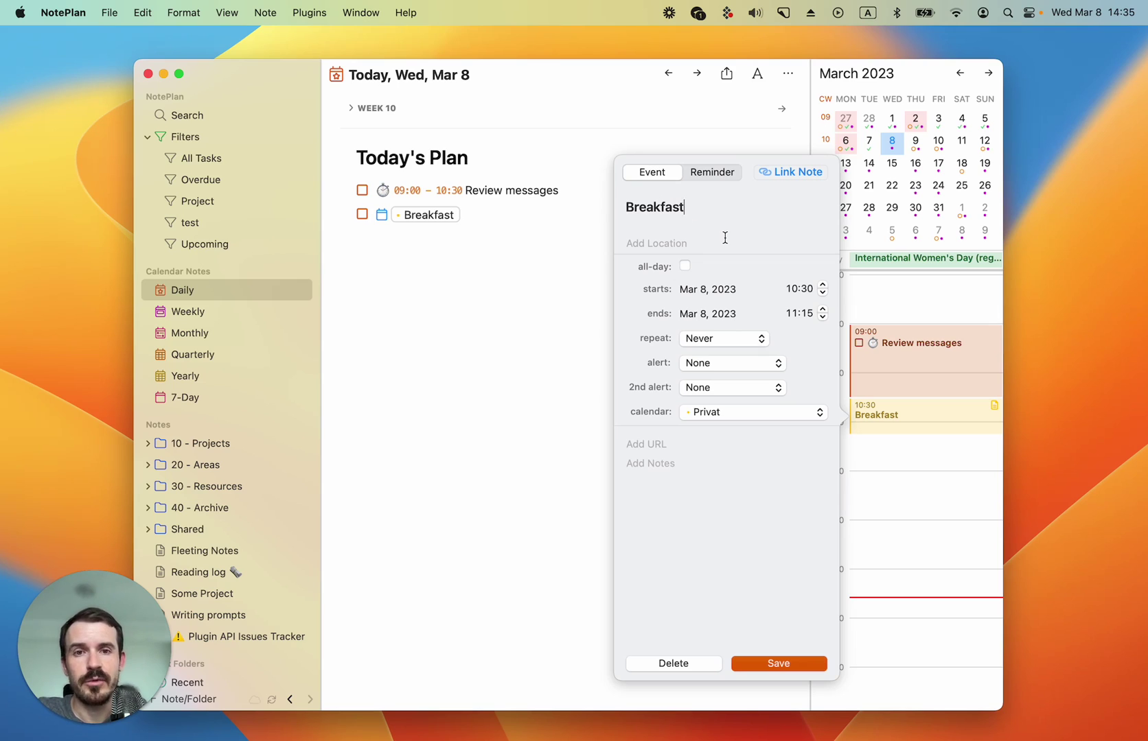
pyautogui.write('with Frank')
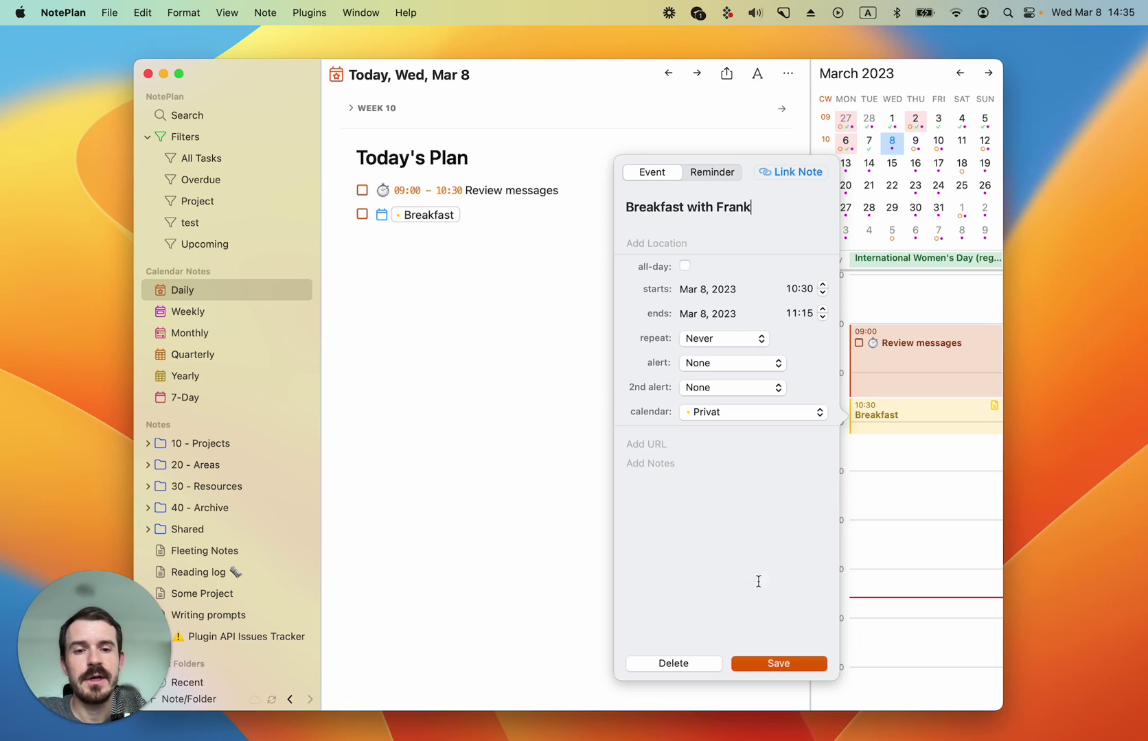
pyautogui.click(780, 660)
# Step: Visit the March 15 note, then return to today's March 8 note
pyautogui.click(794, 502)
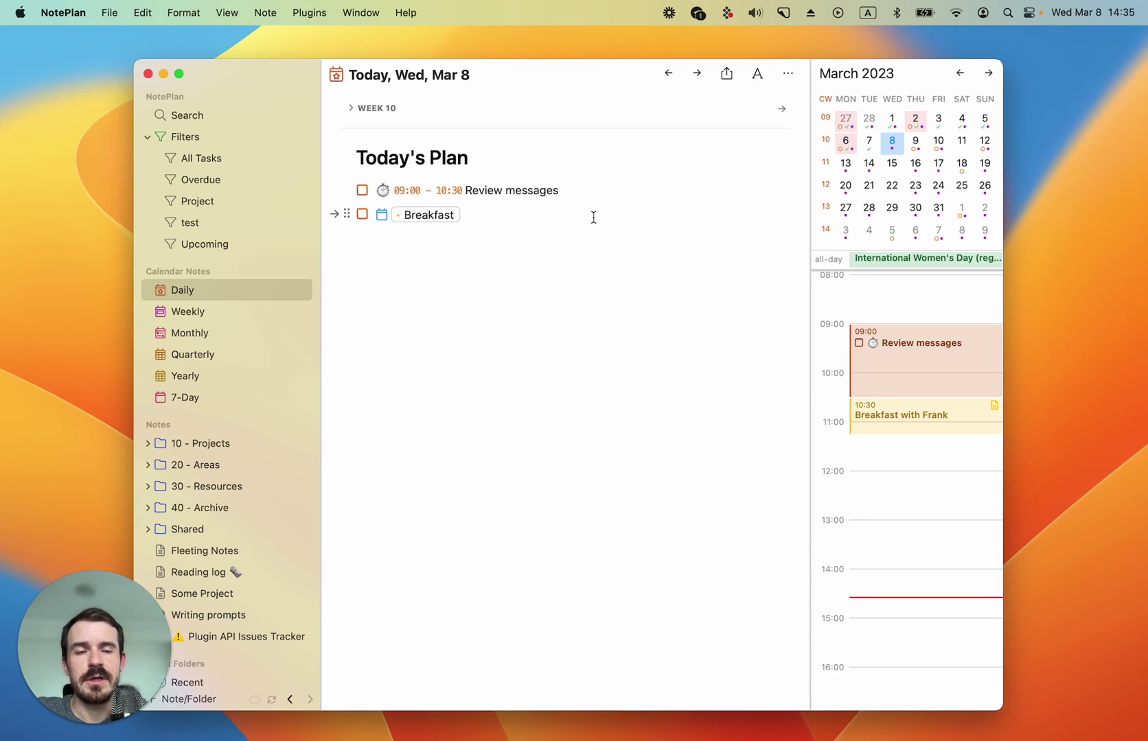
pyautogui.click(892, 172)
pyautogui.click(892, 142)
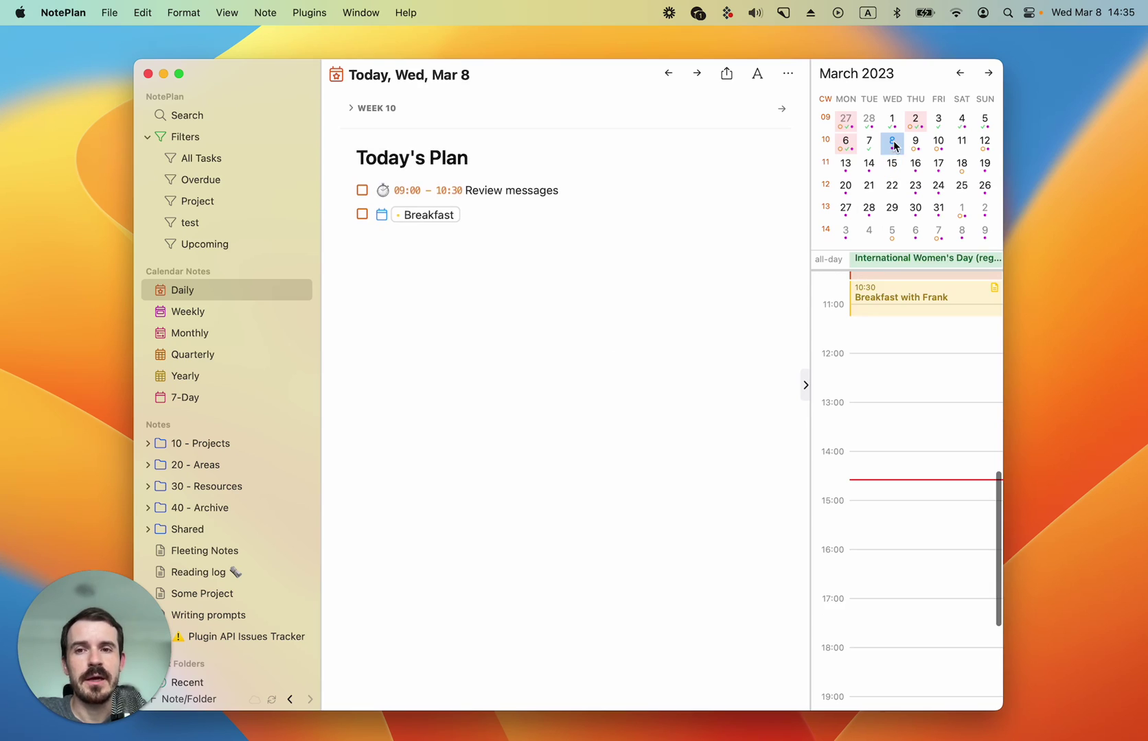
pyautogui.click(893, 167)
pyautogui.click(891, 142)
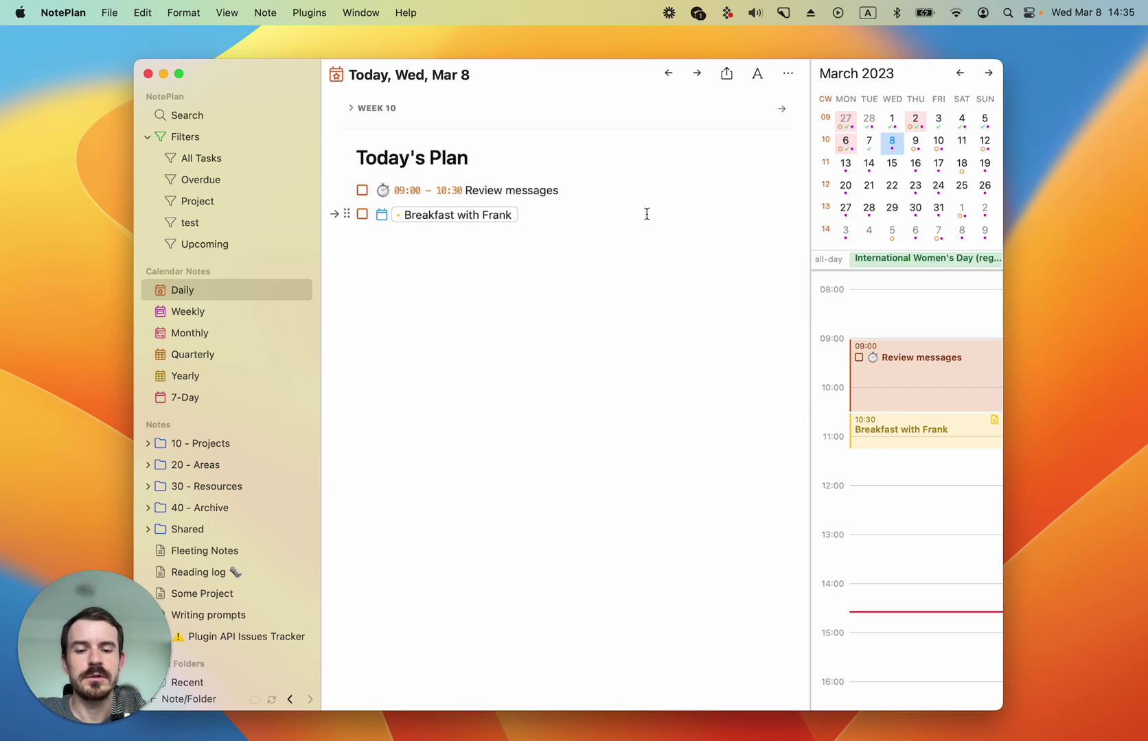
# Step: Add a 'Work on proposal' task below the breakfast line and time-block it 11:15–13:00
pyautogui.press('Return')
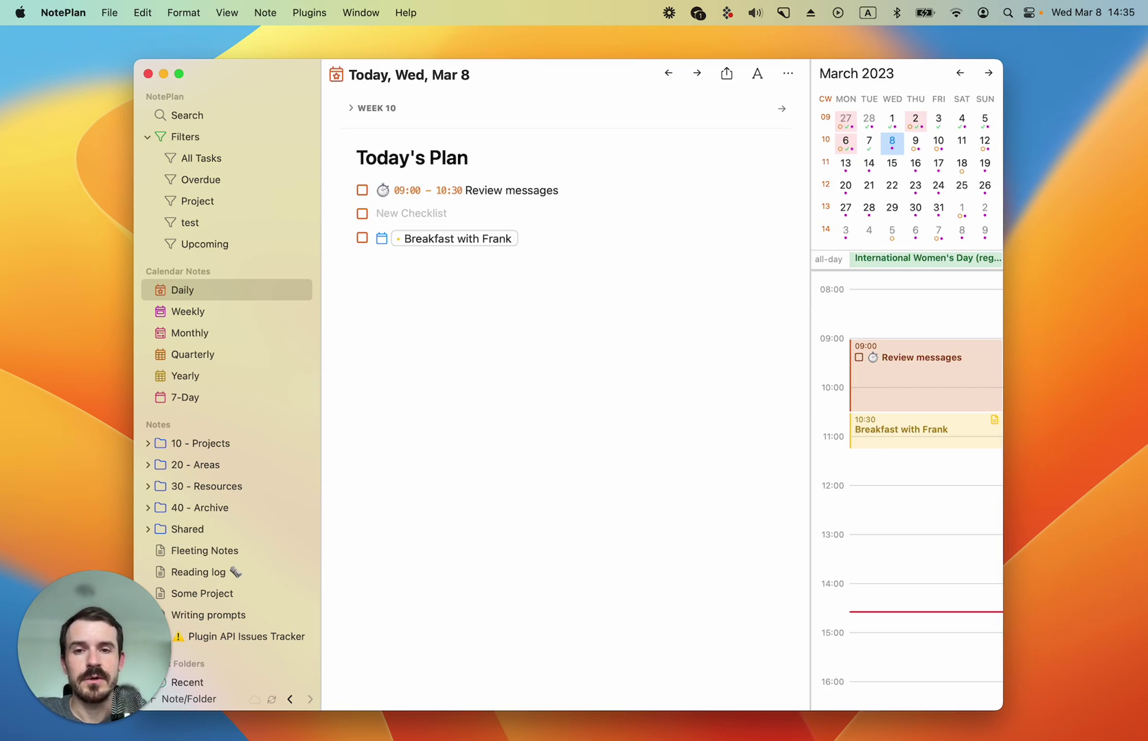
pyautogui.press('BackSpace')
pyautogui.press('BackSpace')
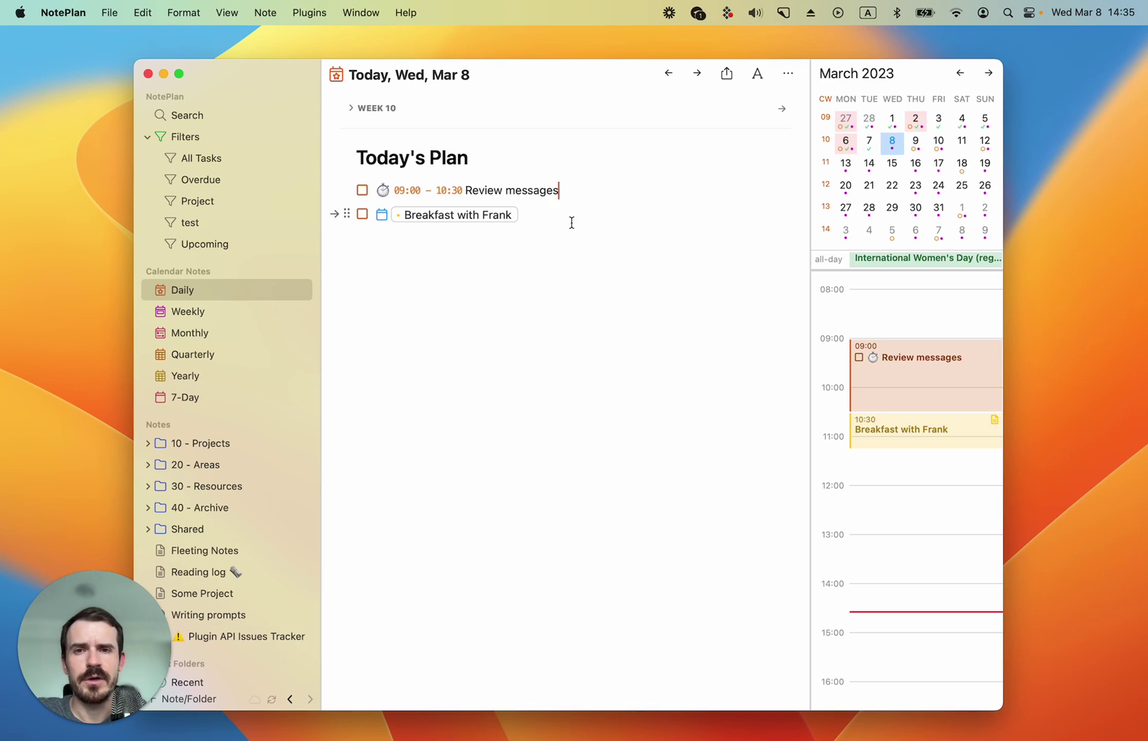
pyautogui.click(571, 222)
pyautogui.press('Return')
pyautogui.write('Work on pr')
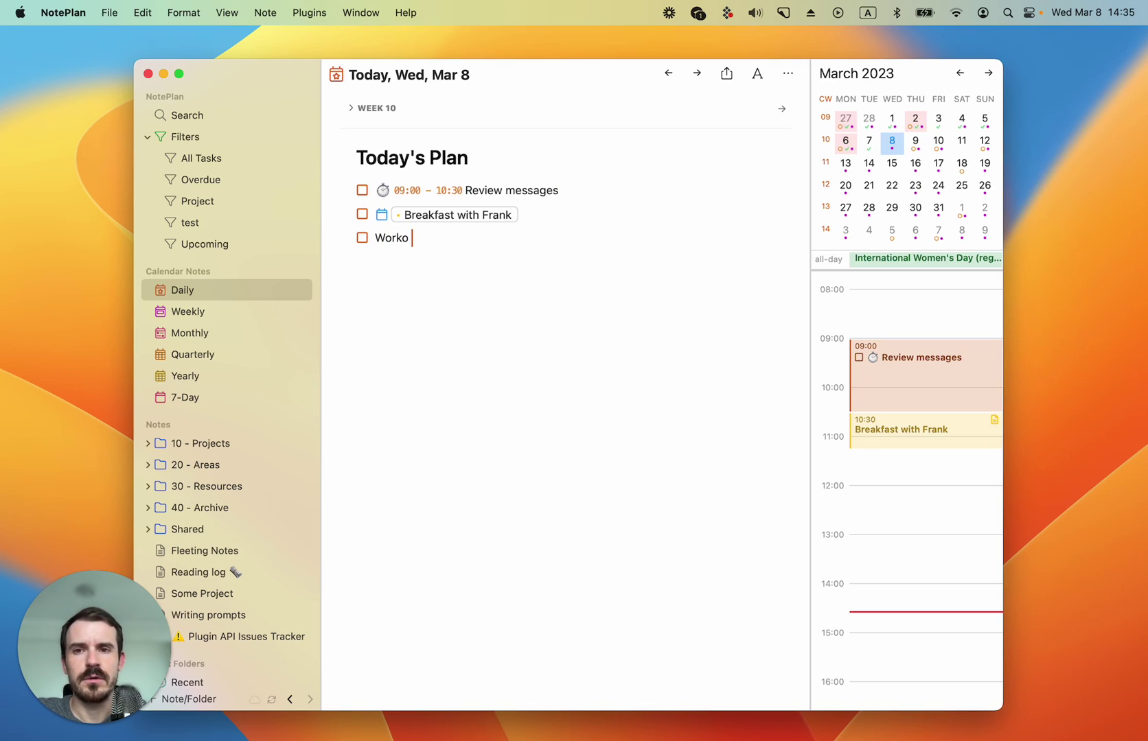
pyautogui.write('oposal')
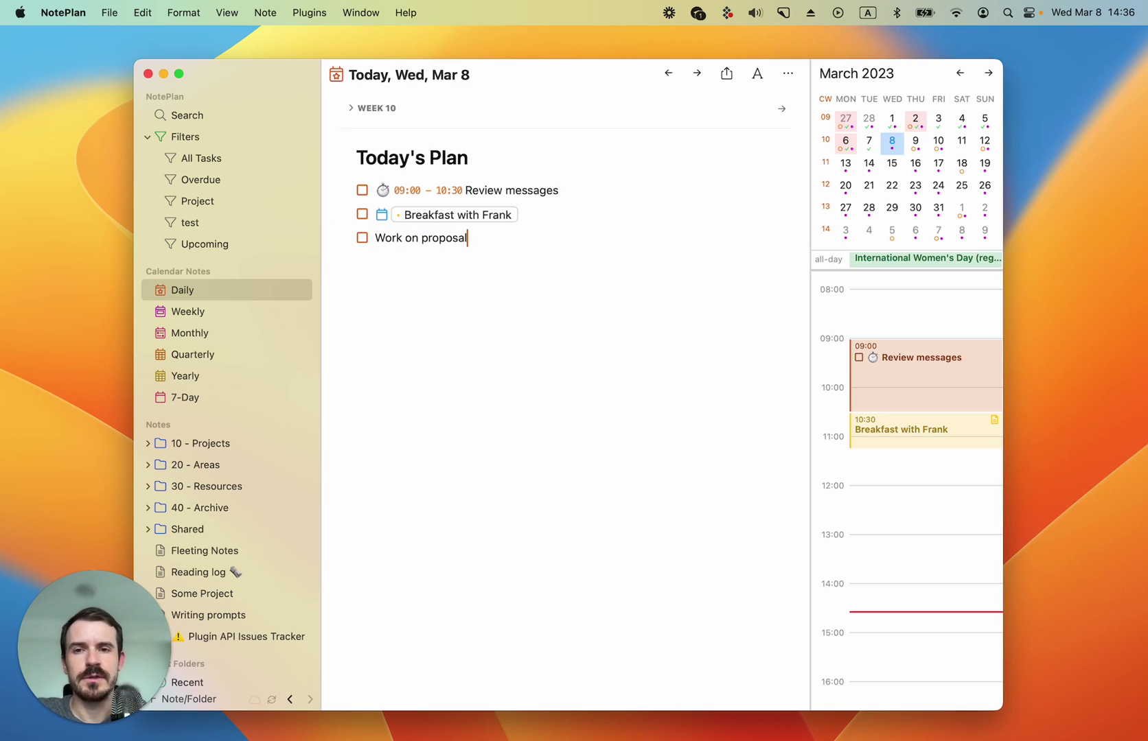
pyautogui.moveTo(347, 237); pyautogui.dragTo(913, 530)
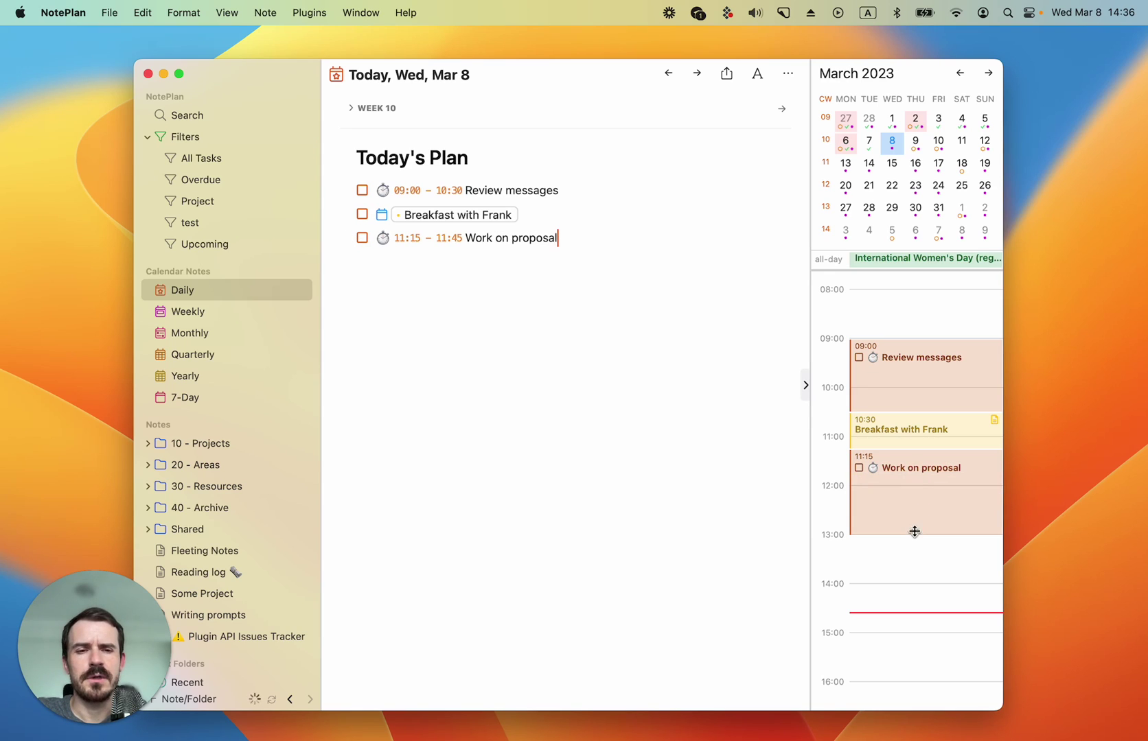
pyautogui.scroll(-1, 927, 558)
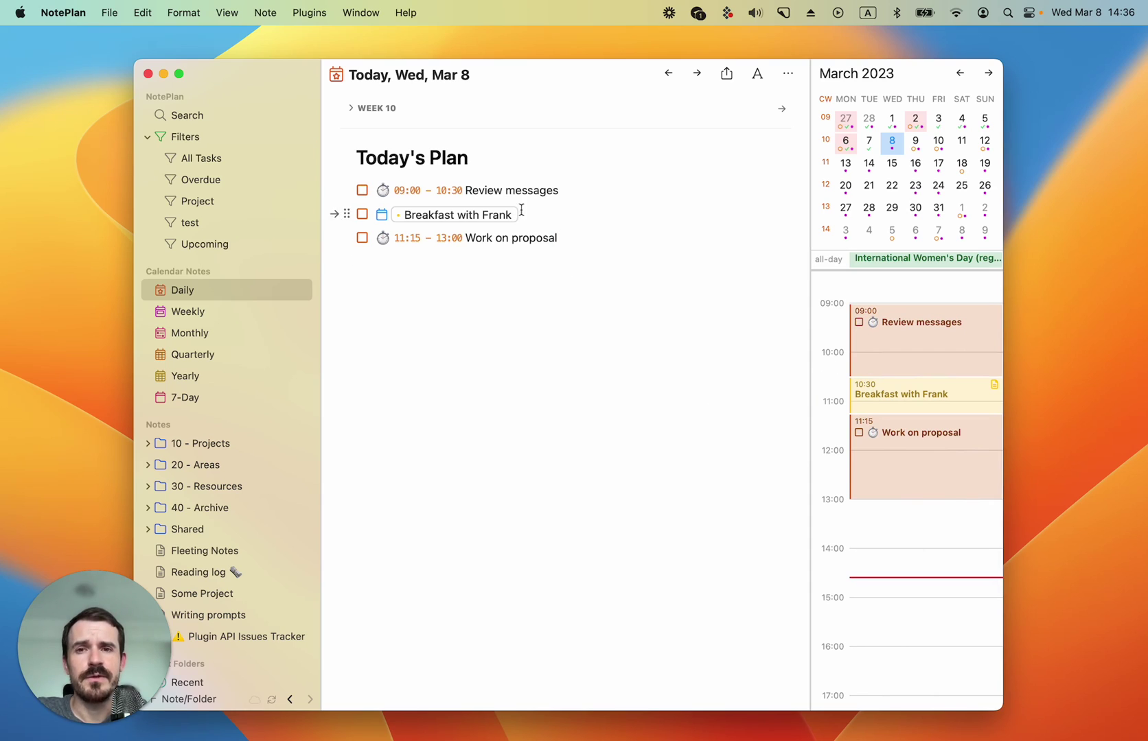
# Step: Check off Review messages and put the caret after Work on proposal
pyautogui.click(363, 192)
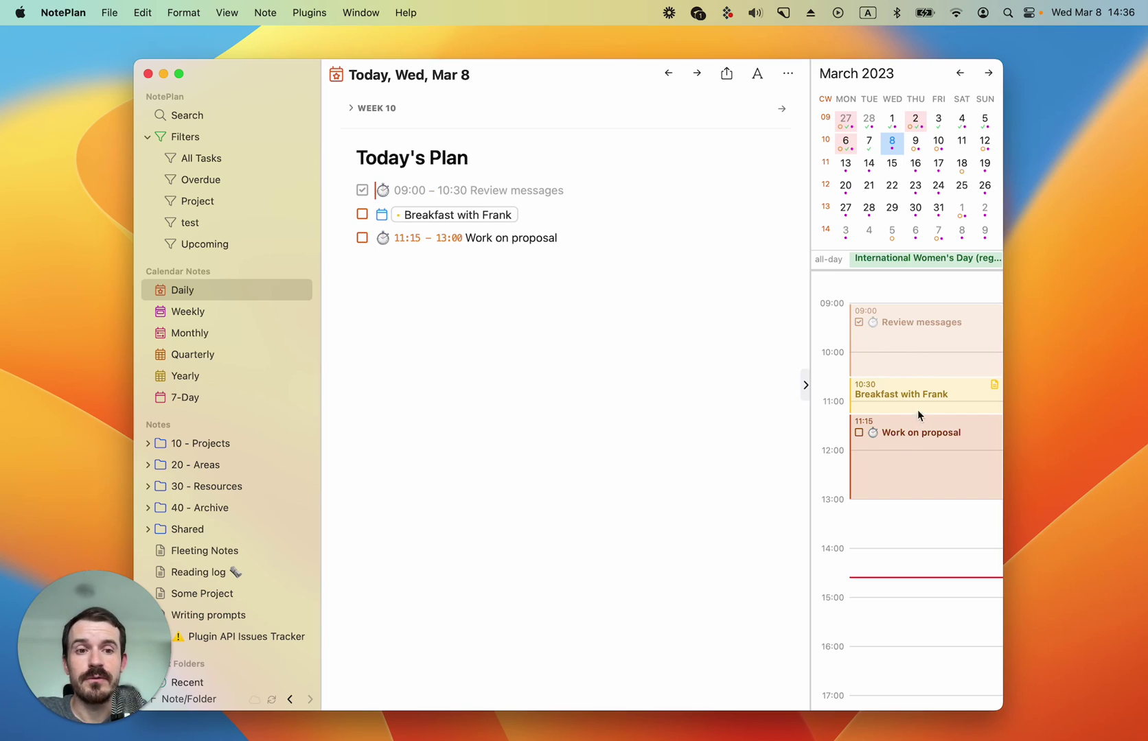
pyautogui.click(607, 238)
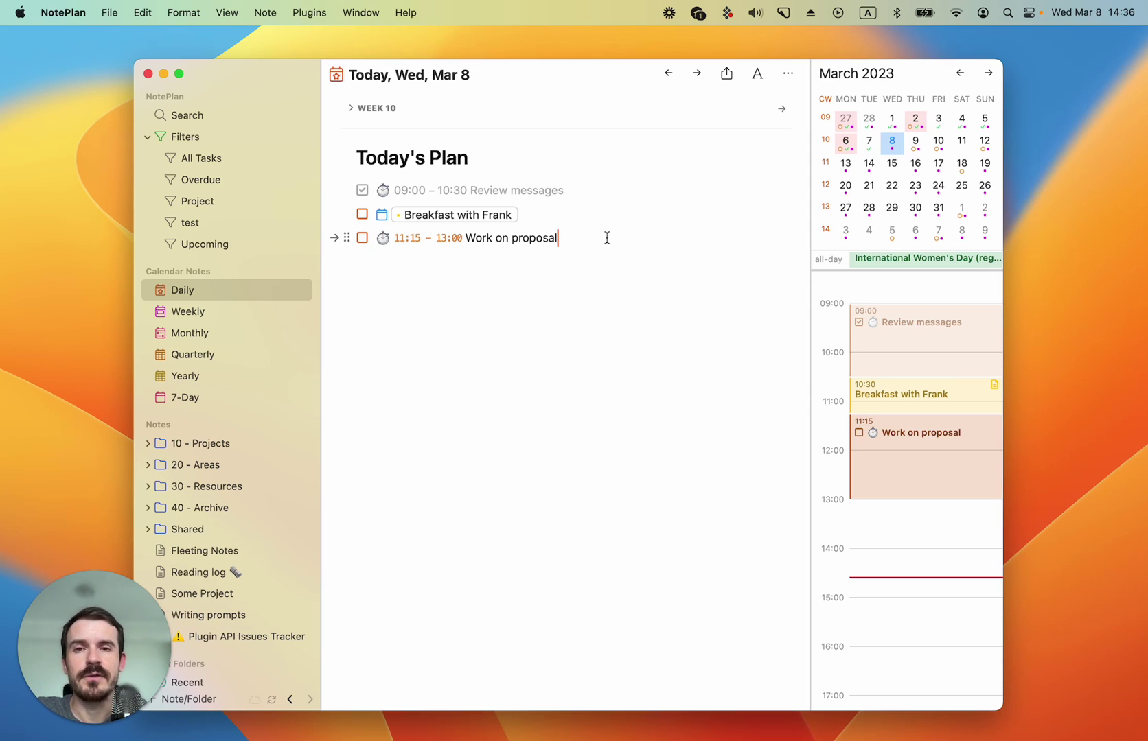
# Step: Add an indented '* ' task under Work on proposal to make a call with a contact
pyautogui.press('Return')
pyautogui.press('Tab')
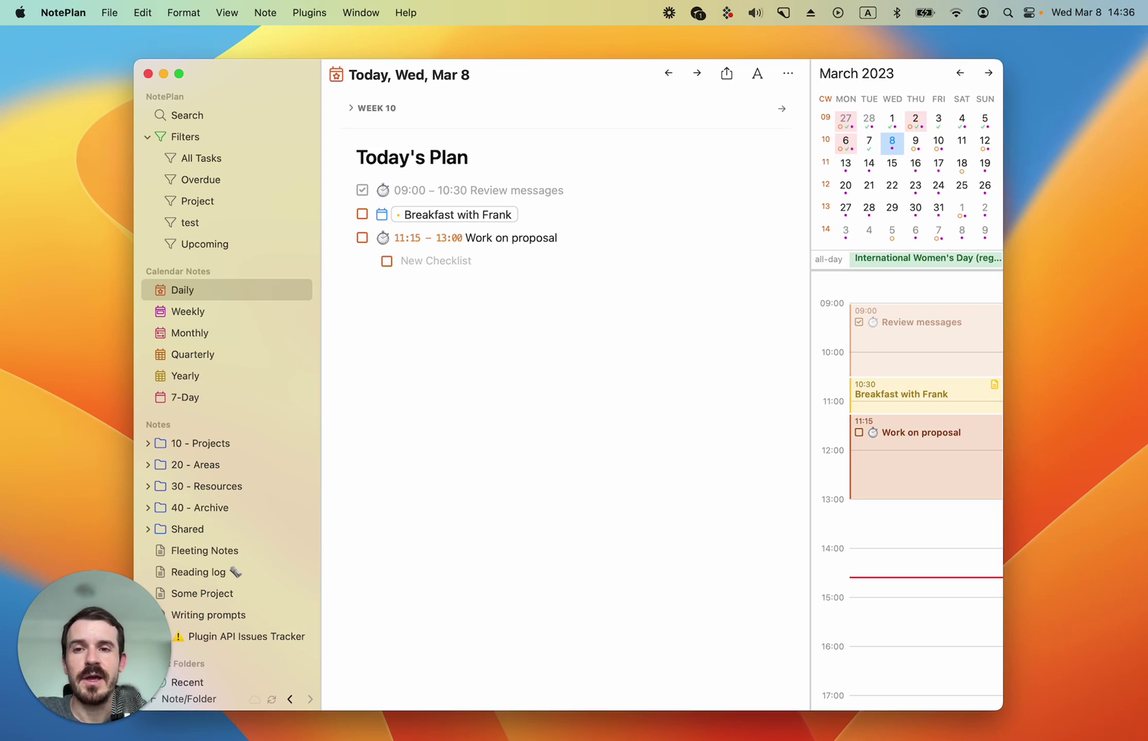
pyautogui.press('BackSpace')
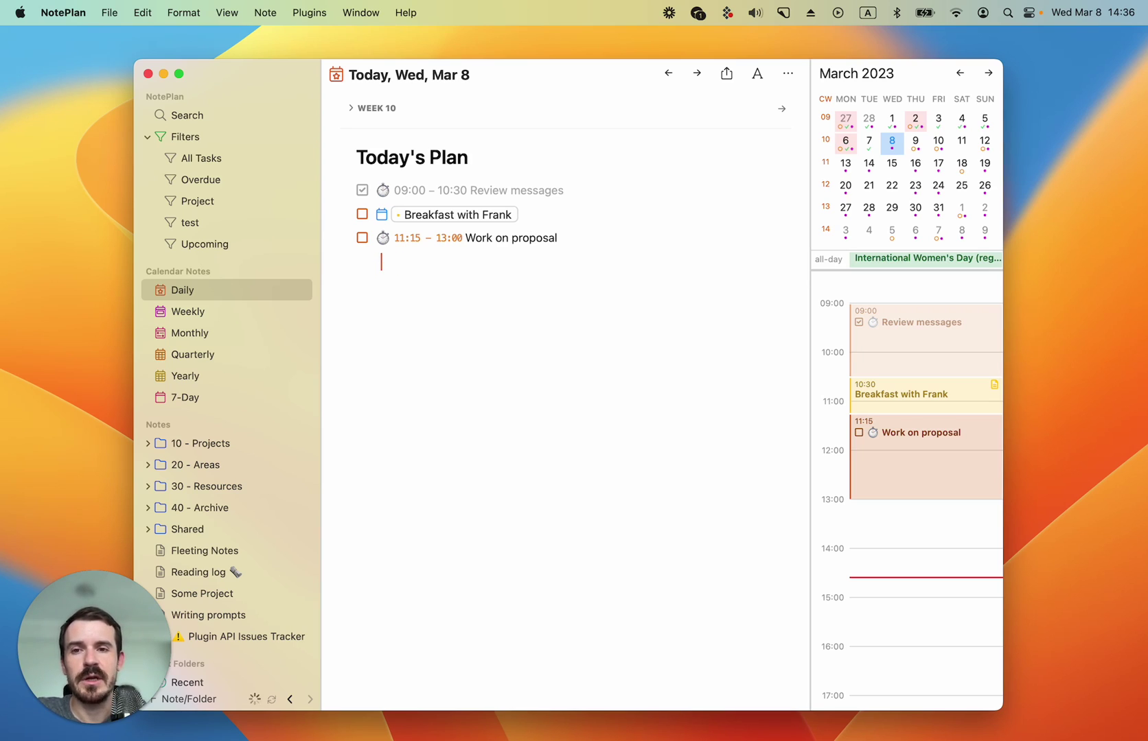
pyautogui.write('*')
pyautogui.press('BackSpace')
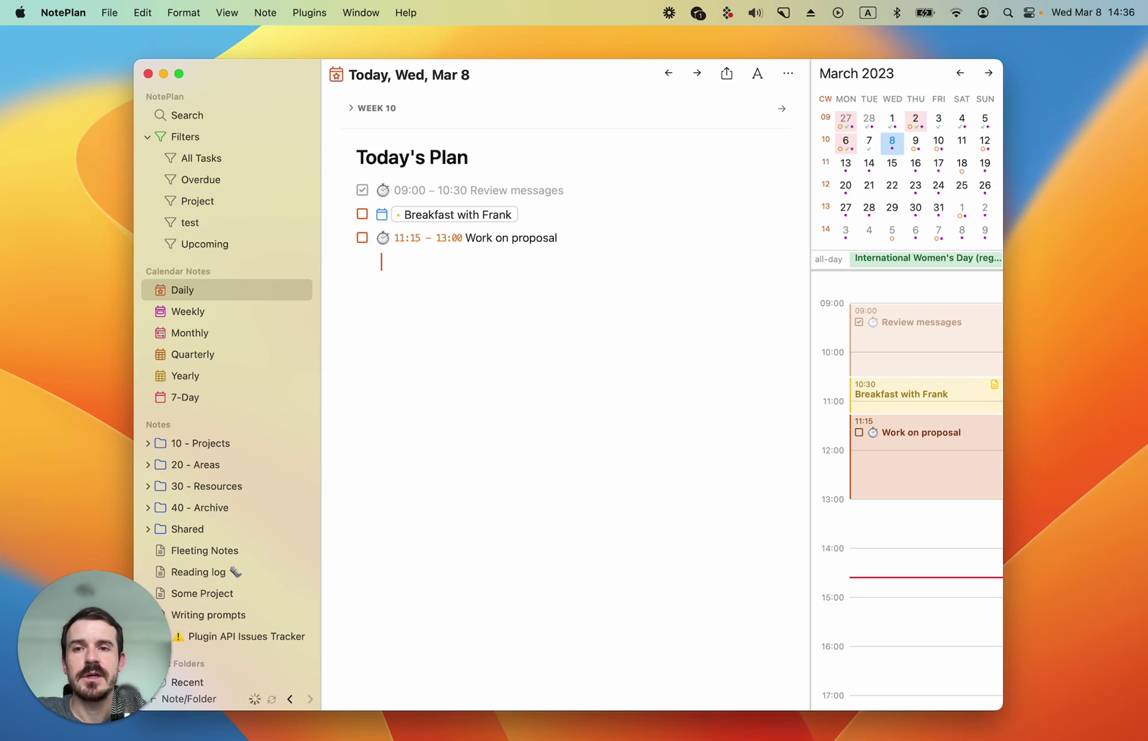
pyautogui.write('*')
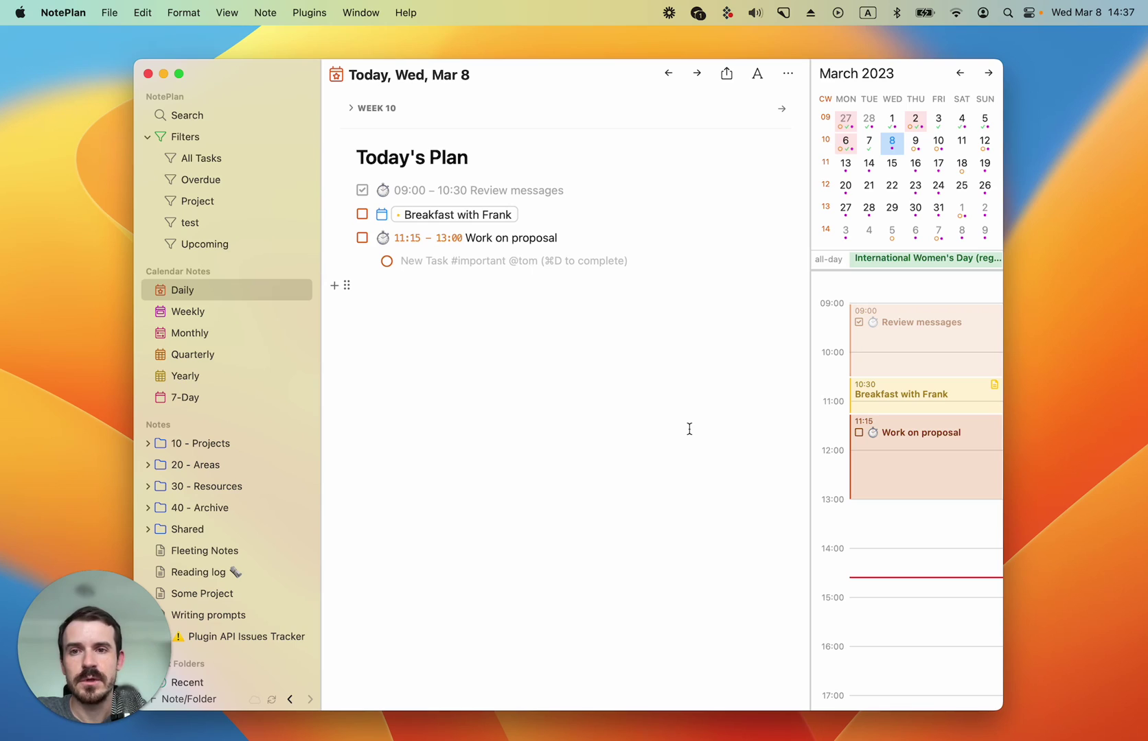
pyautogui.write('Make a call with ')
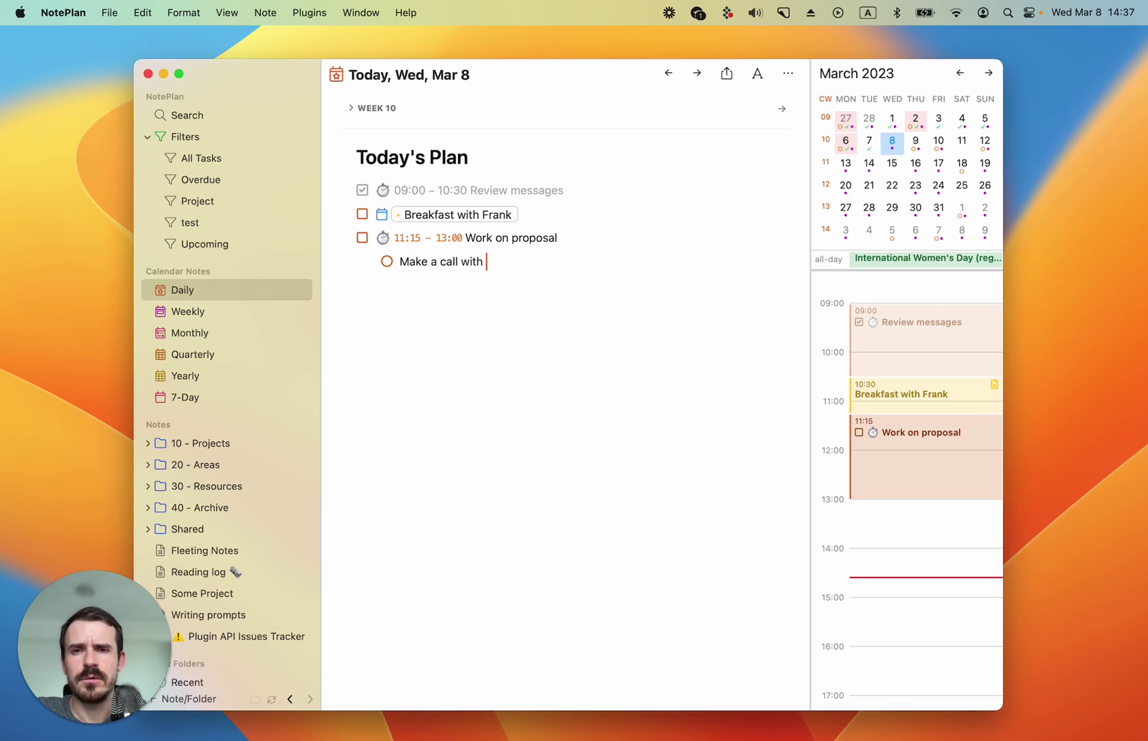
pyautogui.write('Jim')
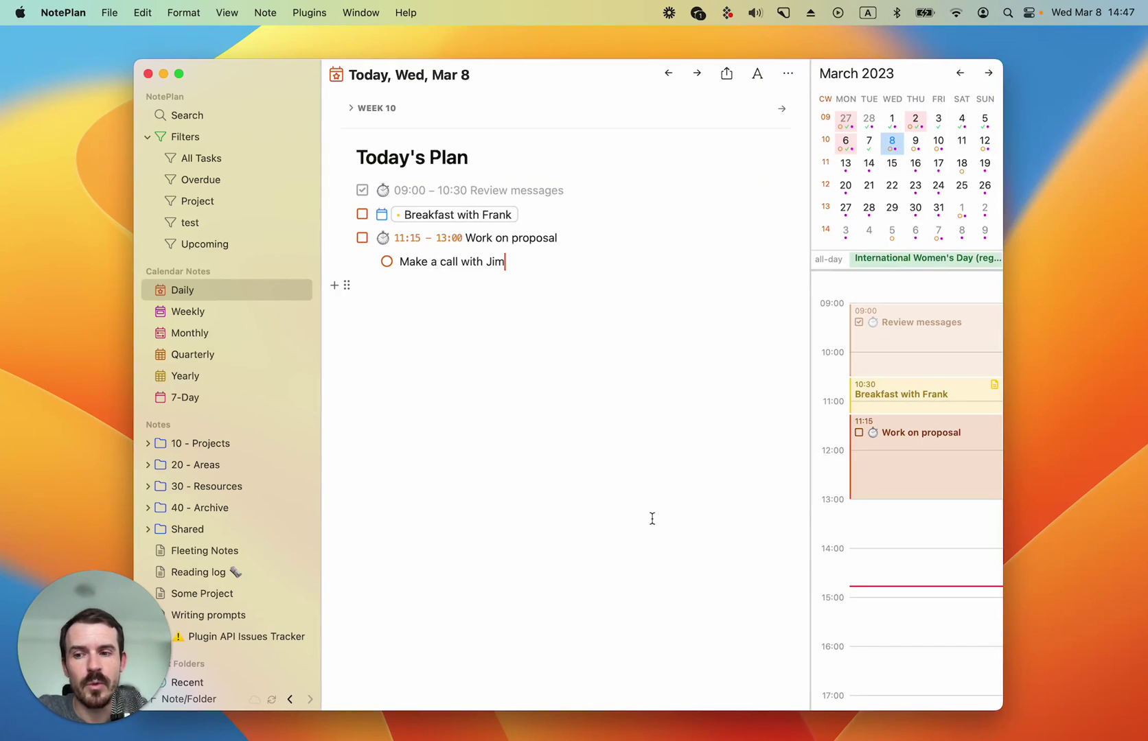
# Step: Open the Some Project note and show 8 March's schedule in the side timeline
pyautogui.click(212, 597)
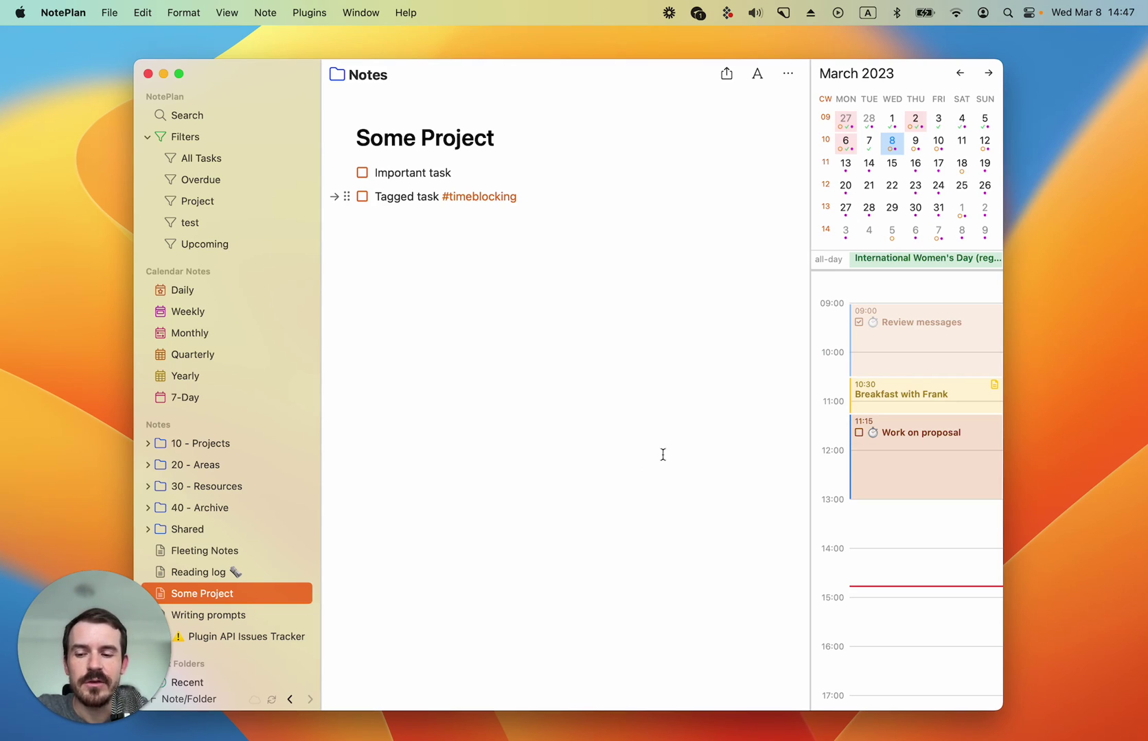
pyautogui.click(895, 165)
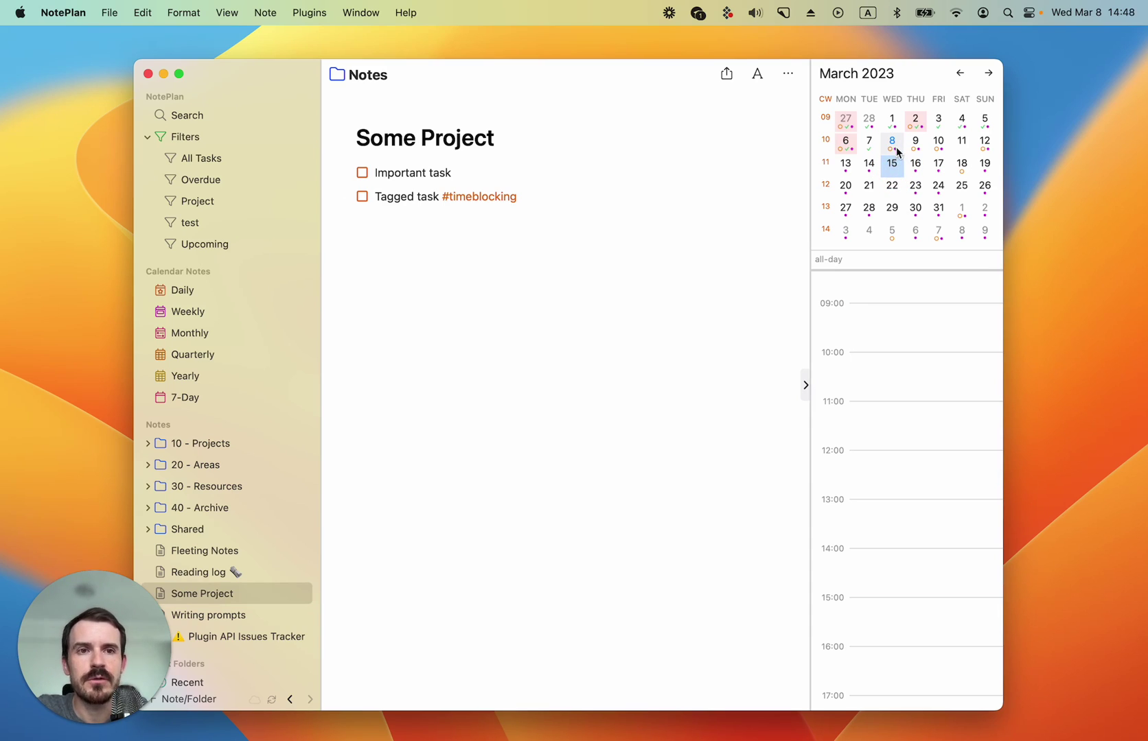
pyautogui.click(892, 143)
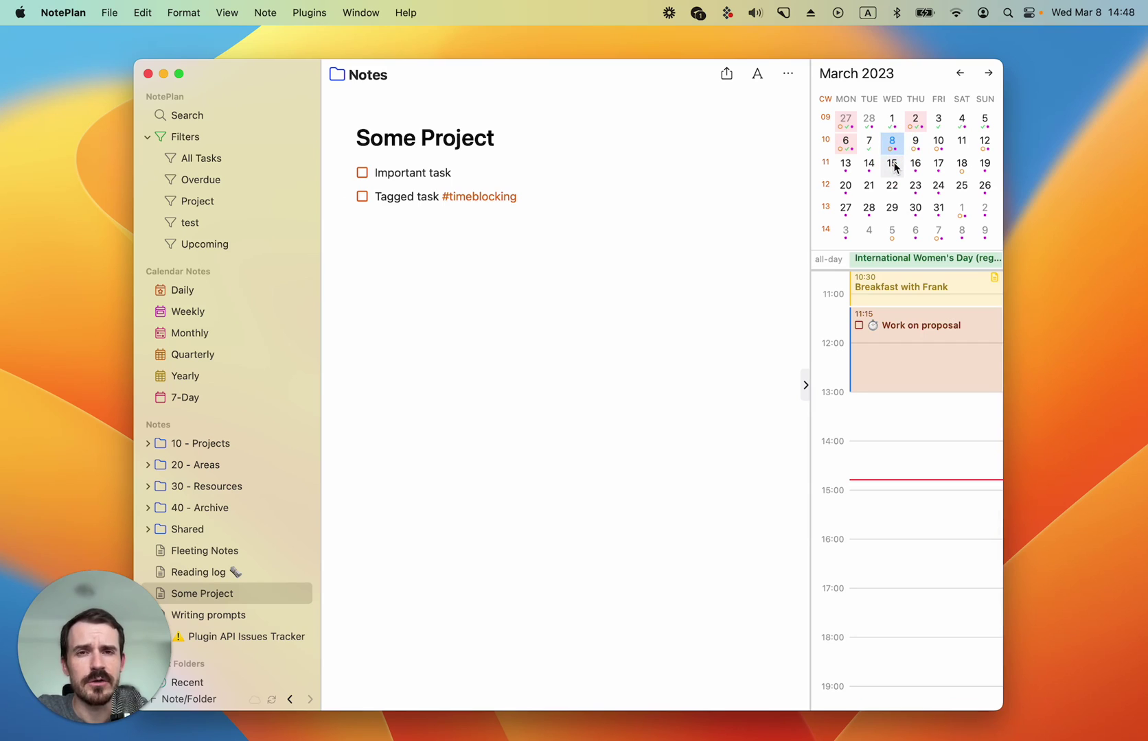
# Step: Show 15 March's events via its options, then return the timeline to 8 March's schedule
pyautogui.rightClick(894, 167)
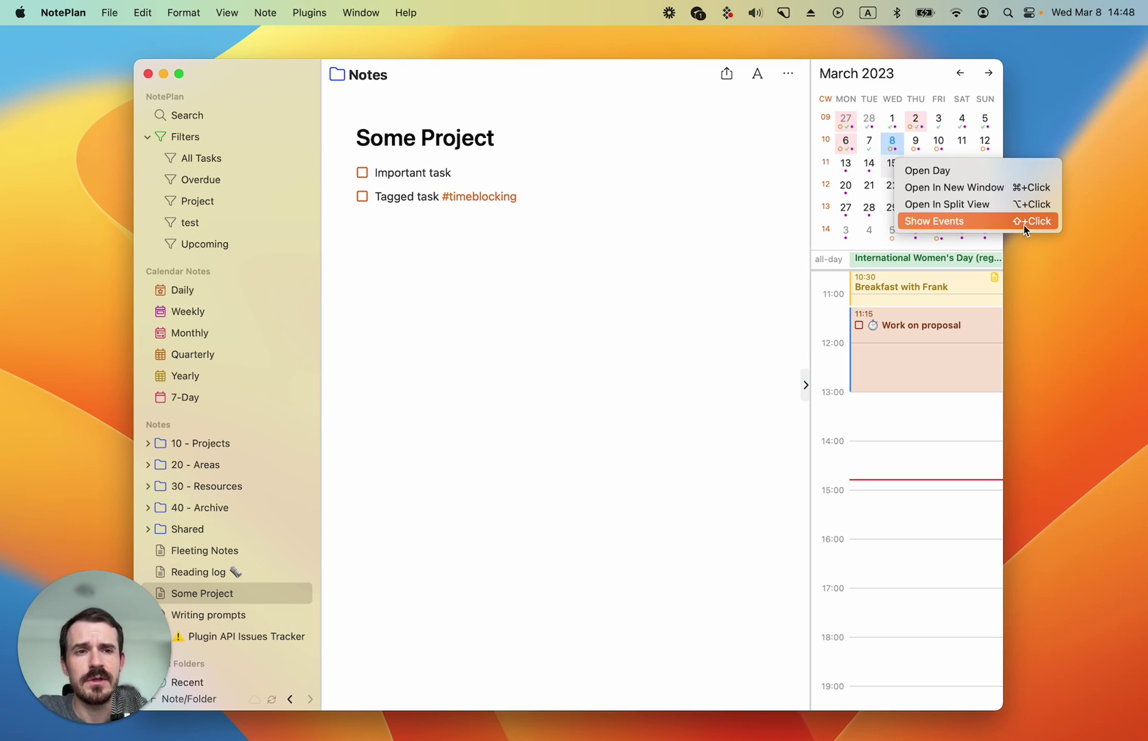
pyautogui.click(967, 221)
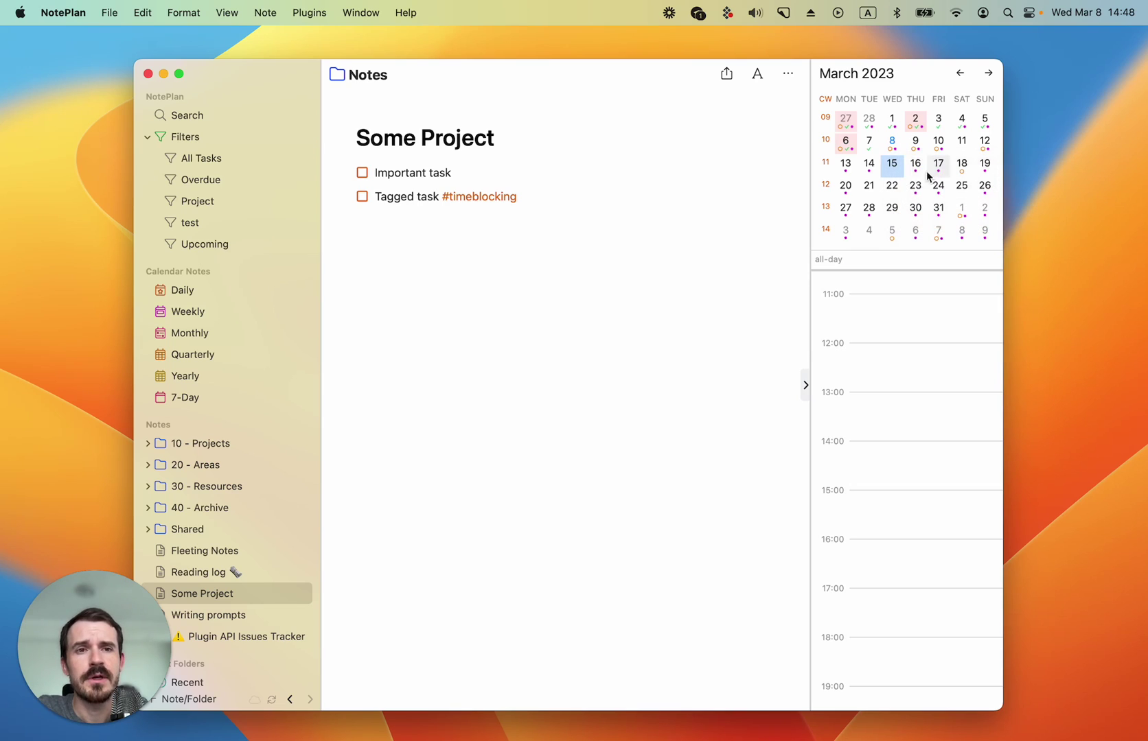
pyautogui.click(893, 142)
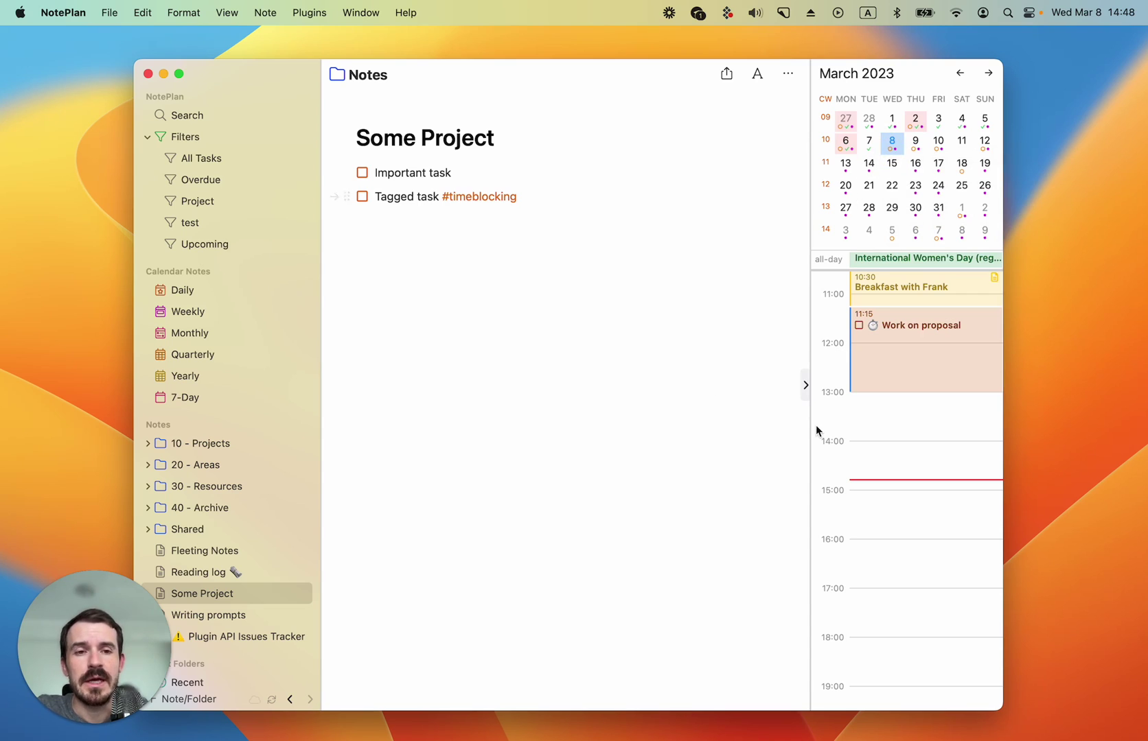
pyautogui.scroll(3, 815, 425)
pyautogui.scroll(-3, 840, 458)
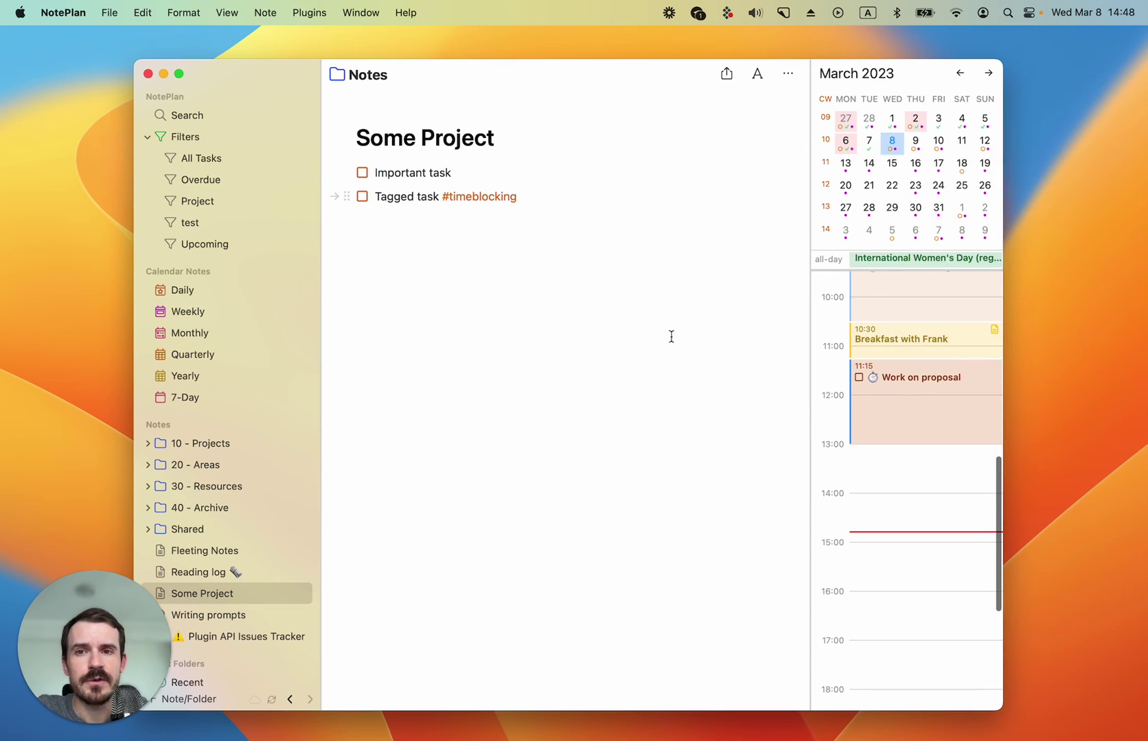
pyautogui.scroll(1, 926, 521)
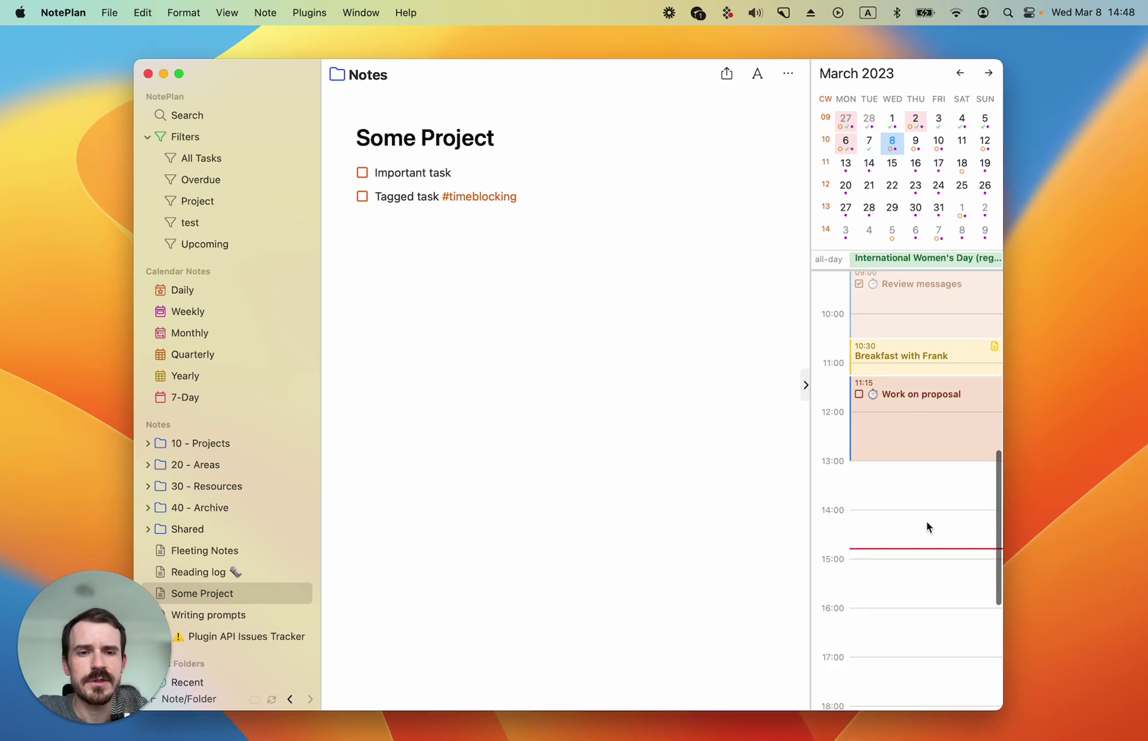
pyautogui.moveTo(346, 173)
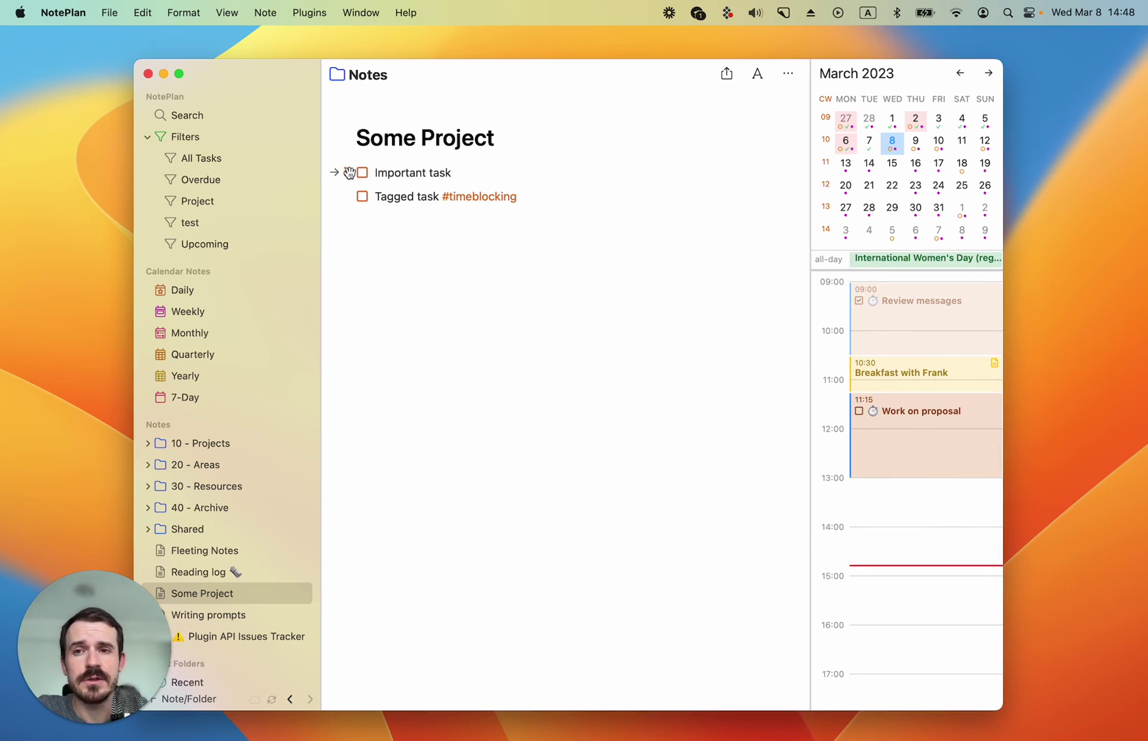
# Step: Drop Important task onto the timeline as a 13:00 timeblock and stretch it to 15:00
pyautogui.moveTo(349, 172); pyautogui.dragTo(925, 460)
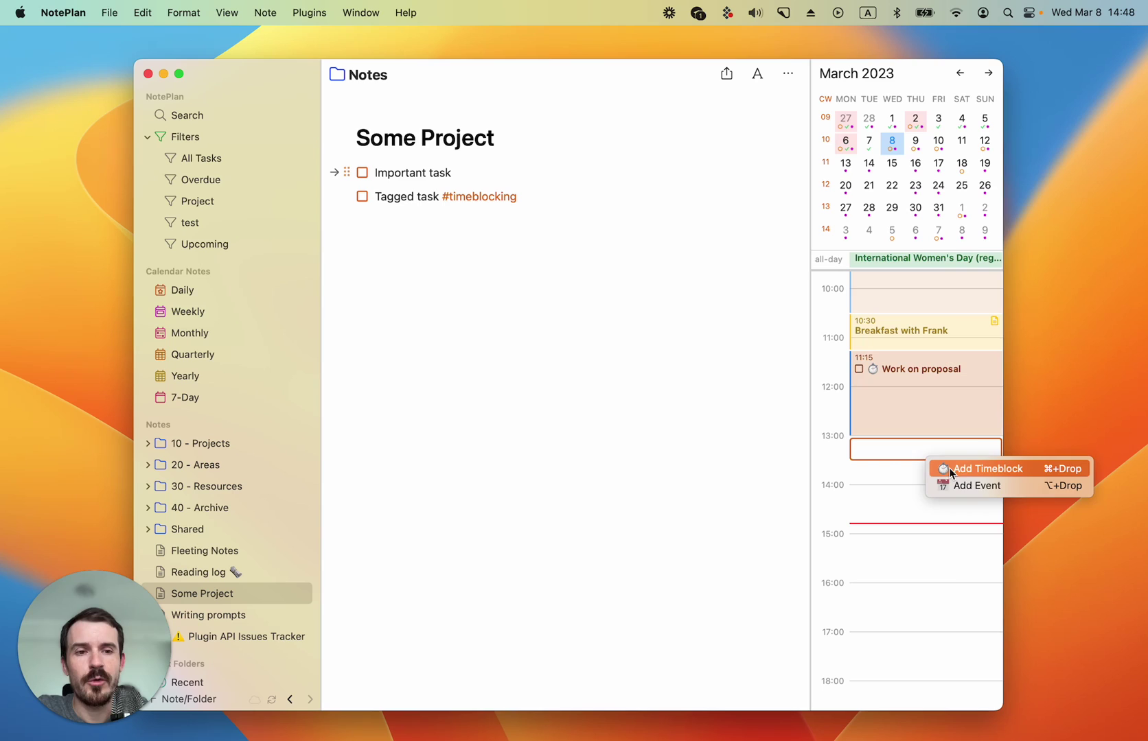
pyautogui.click(967, 469)
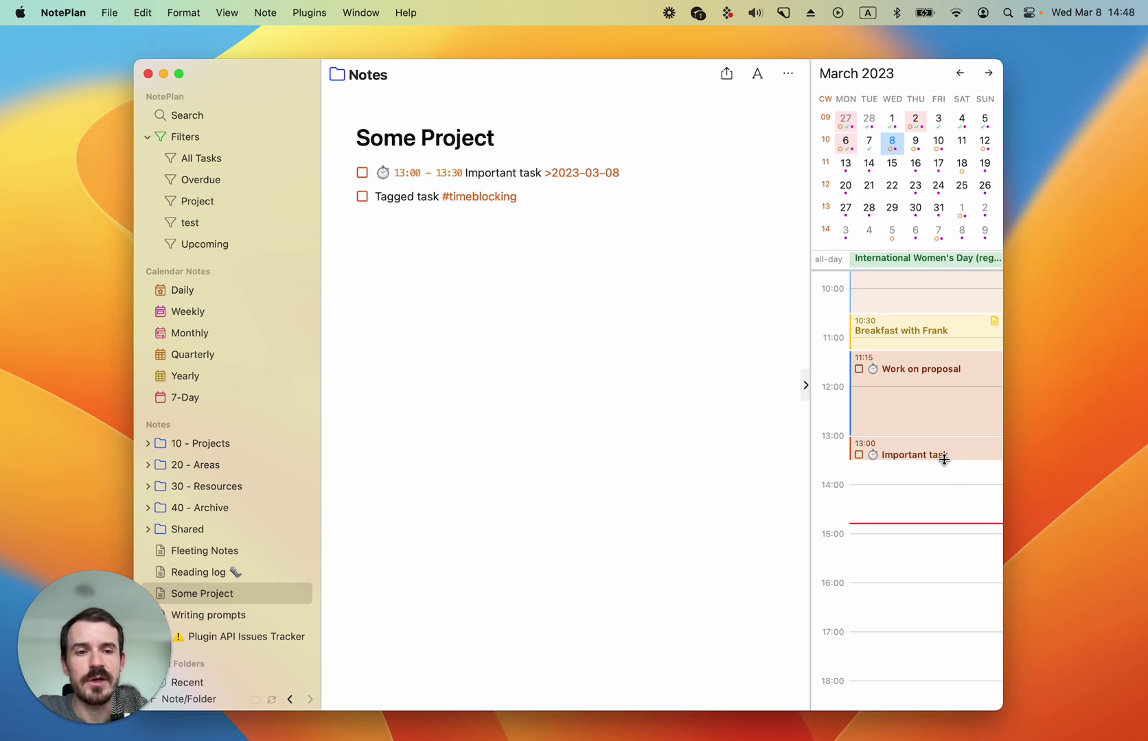
pyautogui.moveTo(943, 461); pyautogui.dragTo(941, 532)
pyautogui.click(575, 448)
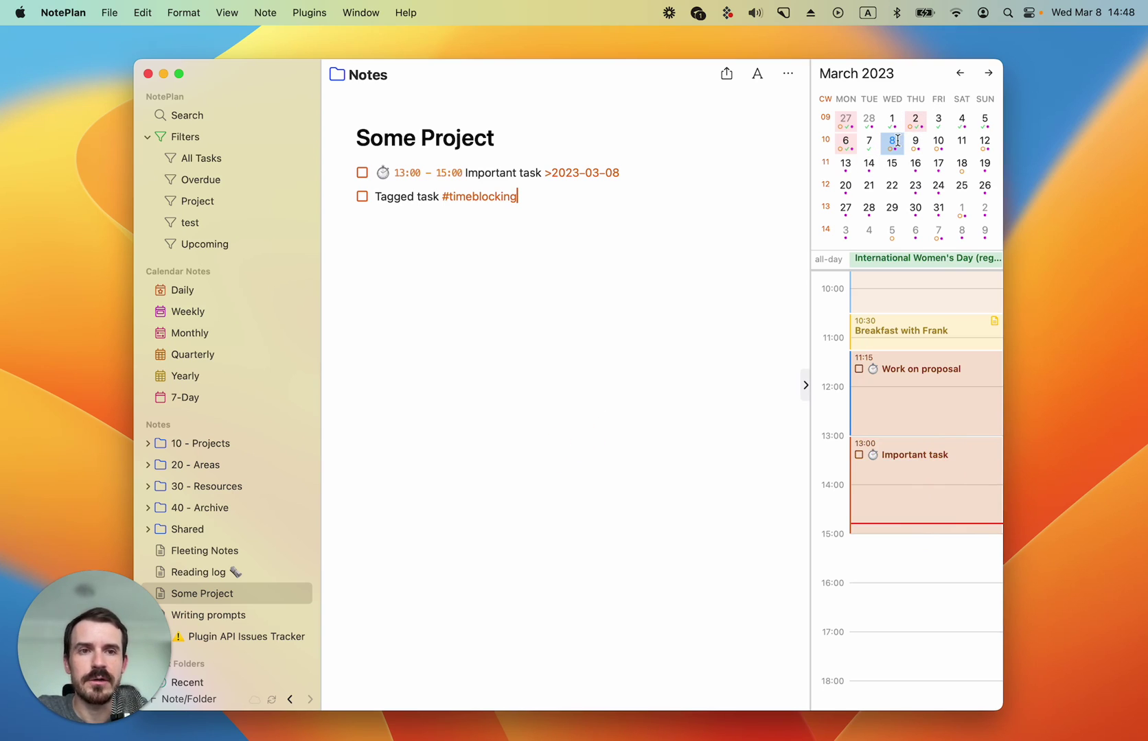
pyautogui.press('super+t')
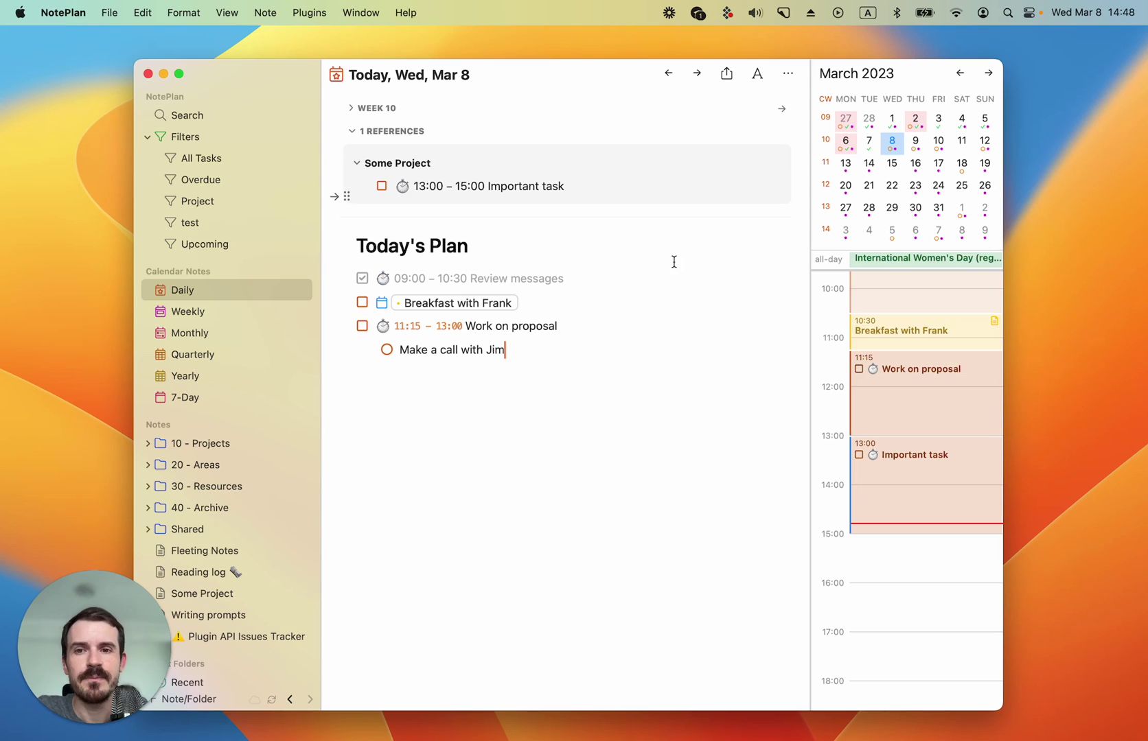
pyautogui.scroll(3, 899, 532)
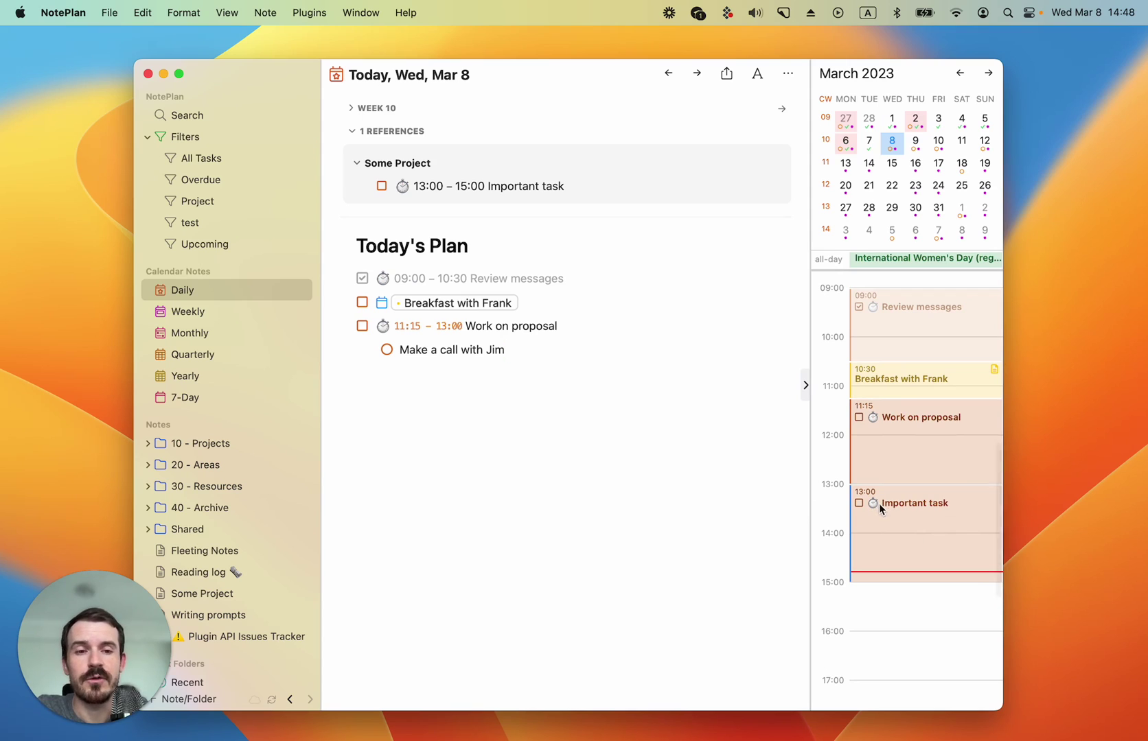
pyautogui.press('Return')
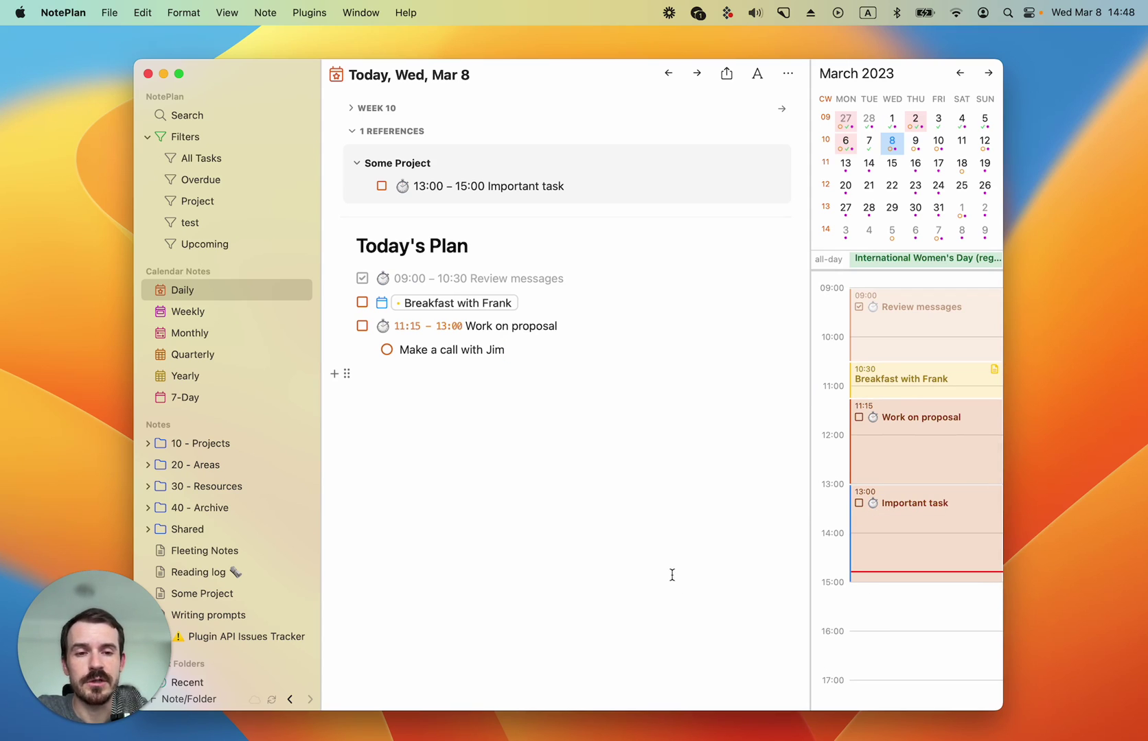
pyautogui.click(885, 531)
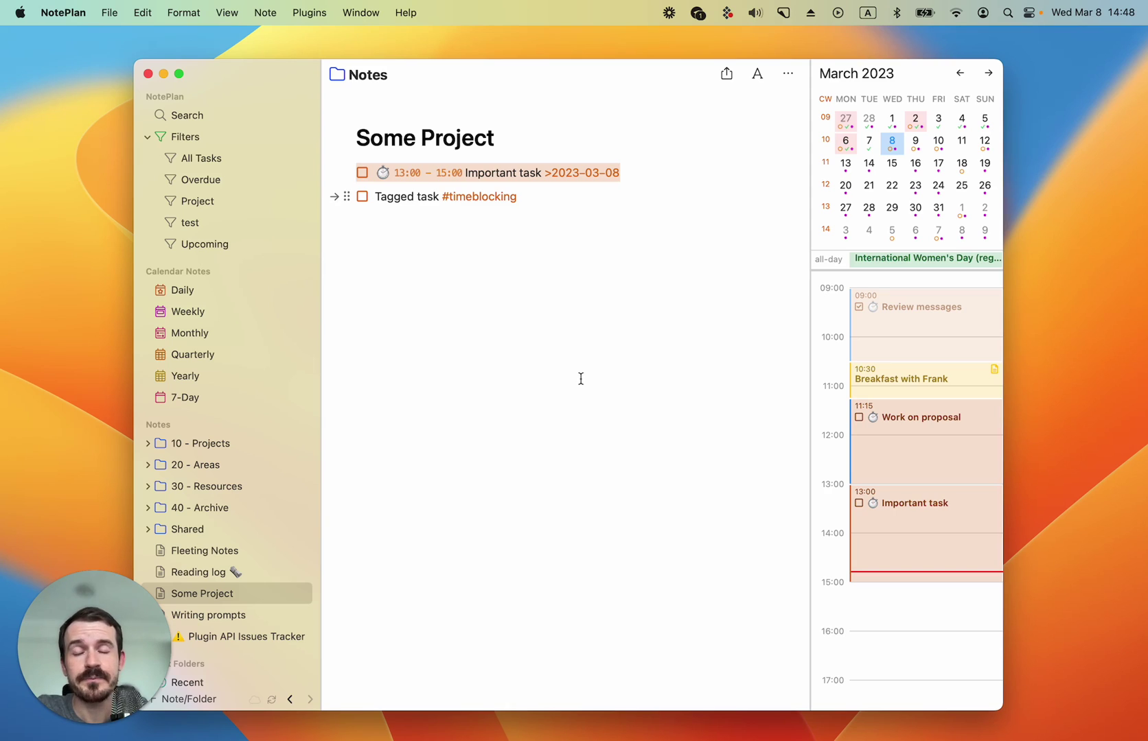
# Step: Select and deselect the >2023-03-08 date on Important task, then open today's Mar 8 daily note
pyautogui.click(588, 357)
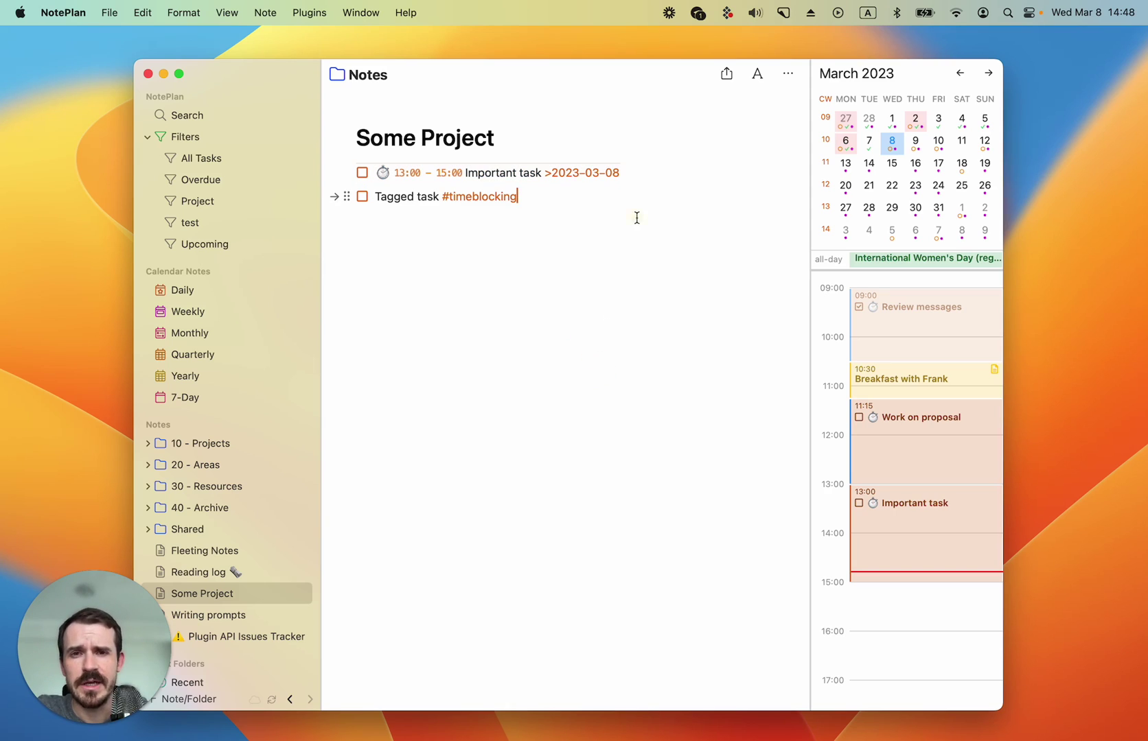
pyautogui.click(631, 172)
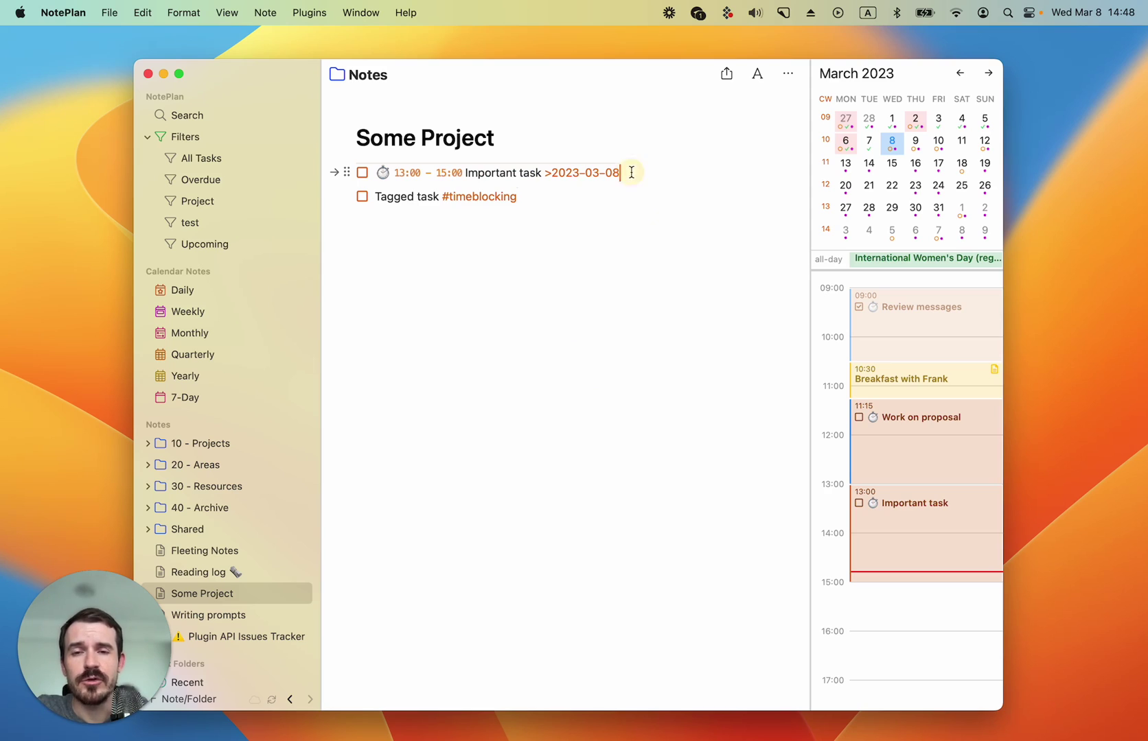
pyautogui.moveTo(631, 172); pyautogui.dragTo(543, 173)
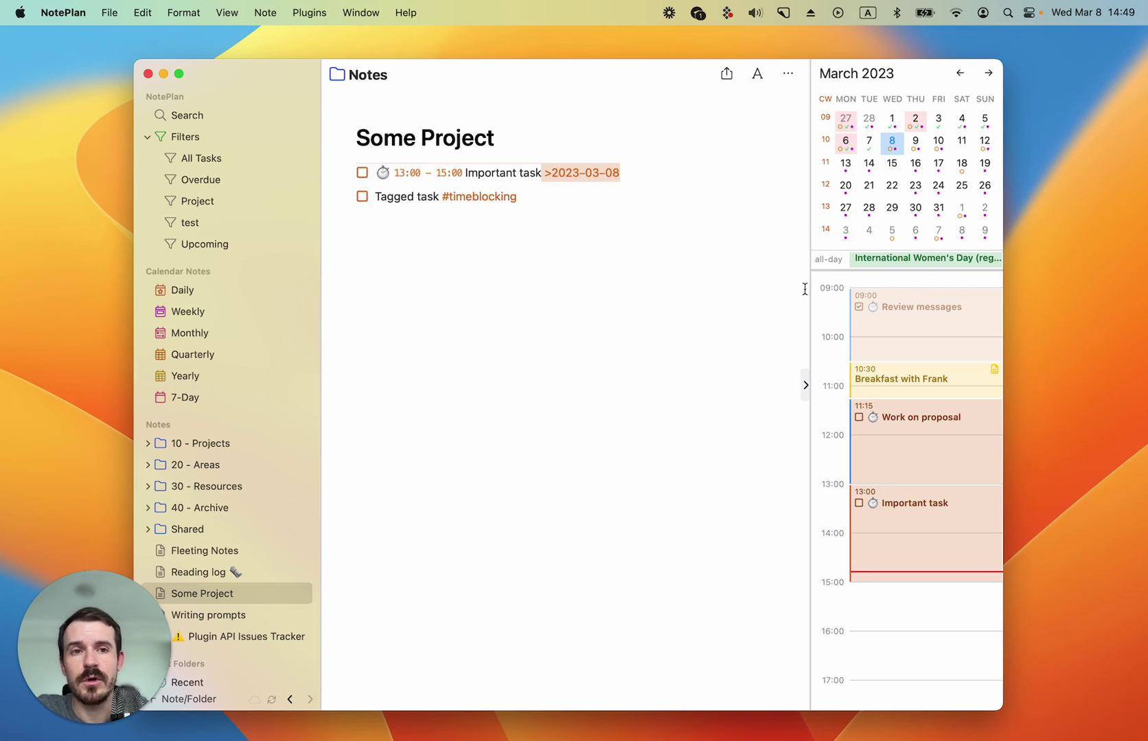
pyautogui.click(619, 291)
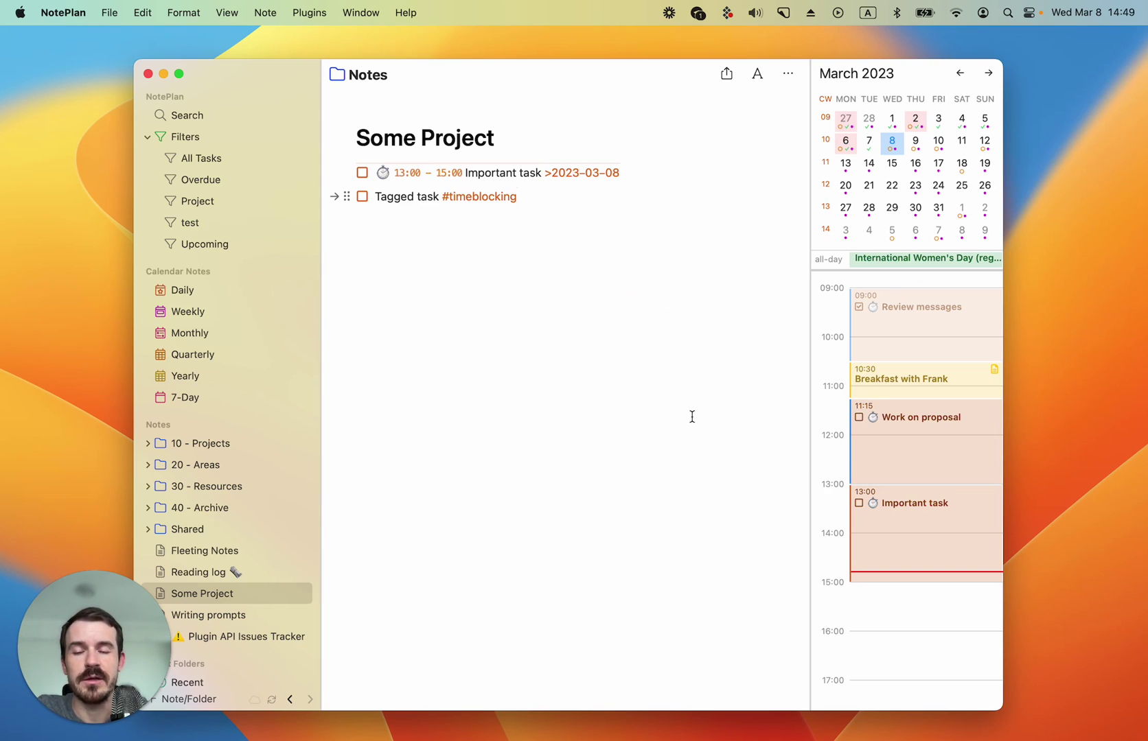
pyautogui.press('super+1')
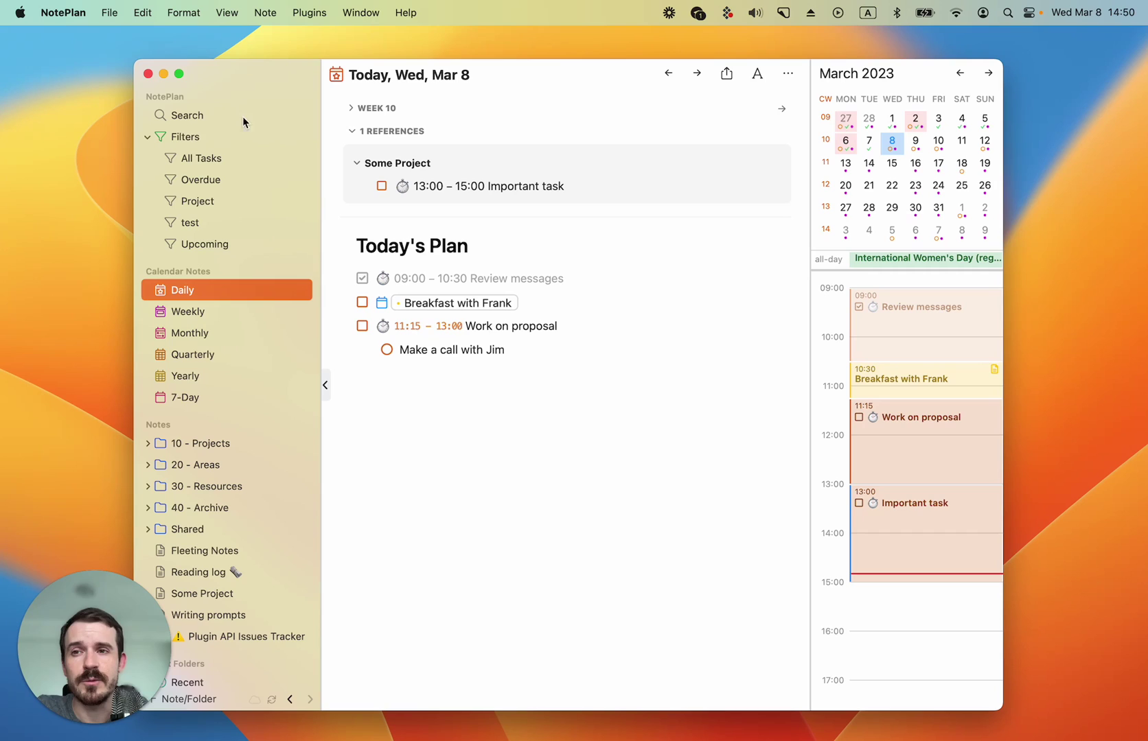
# Step: From the Project filter, time-block Tagged task #timeblocking 15:00–16:00 in the timeline
pyautogui.click(197, 202)
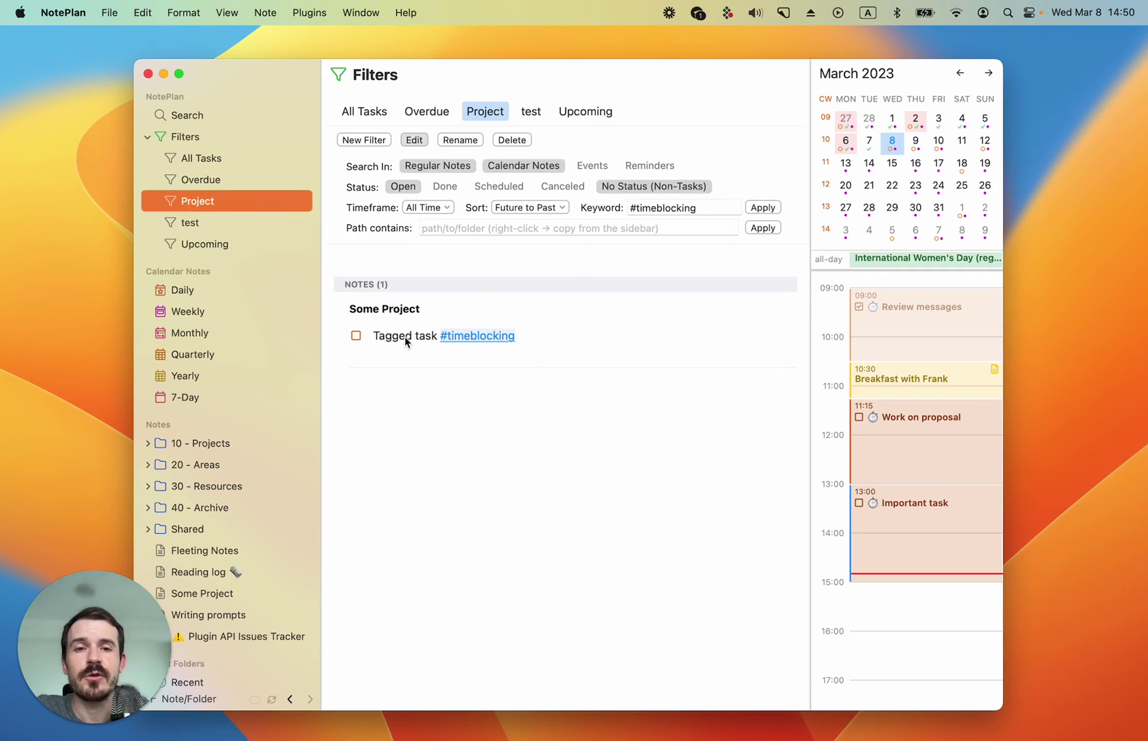
pyautogui.moveTo(395, 337); pyautogui.dragTo(877, 583)
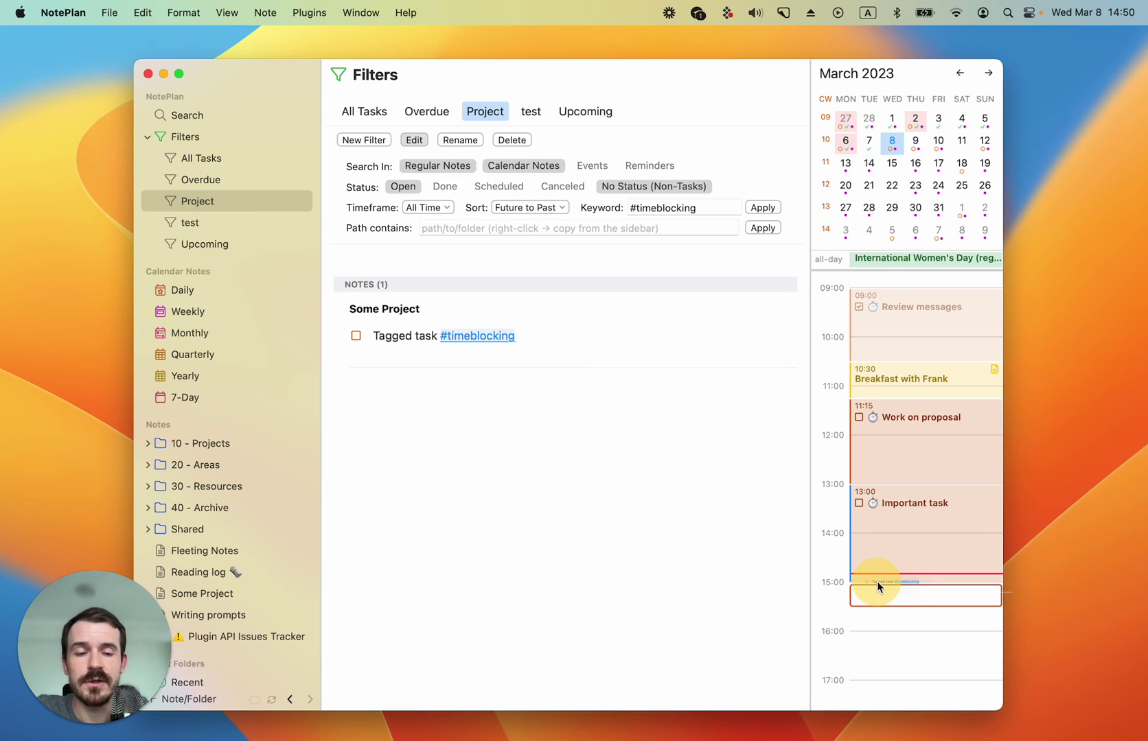
pyautogui.moveTo(878, 586); pyautogui.dragTo(879, 585)
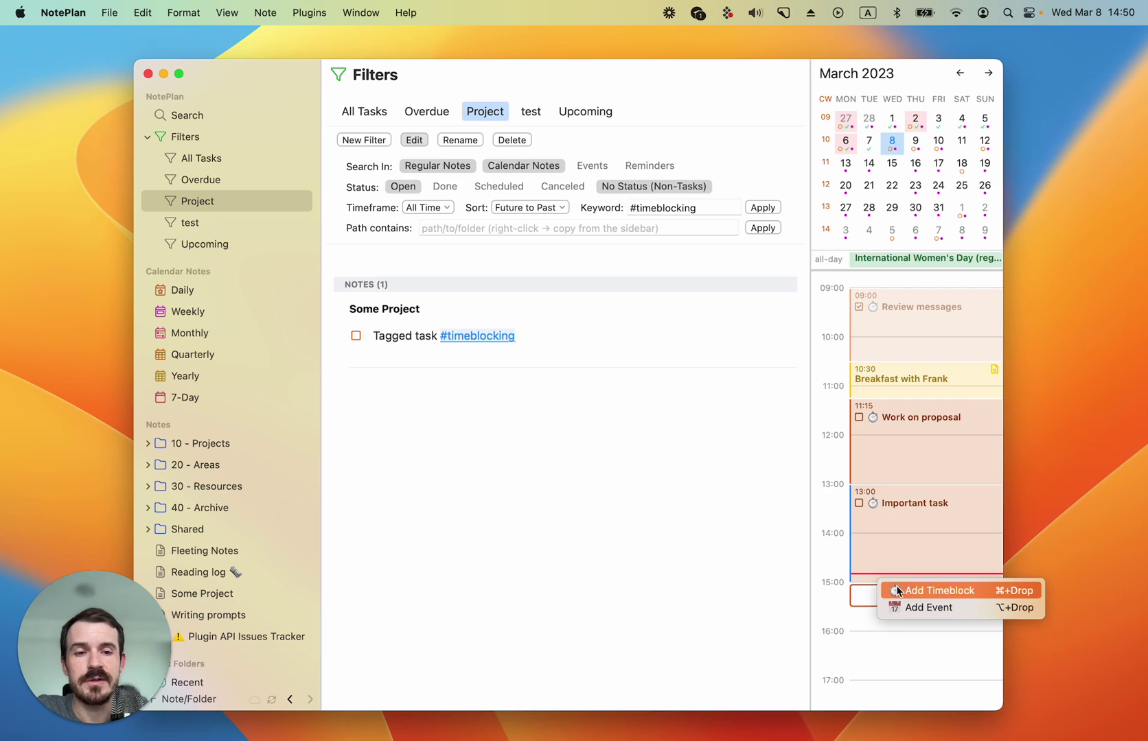
pyautogui.click(921, 589)
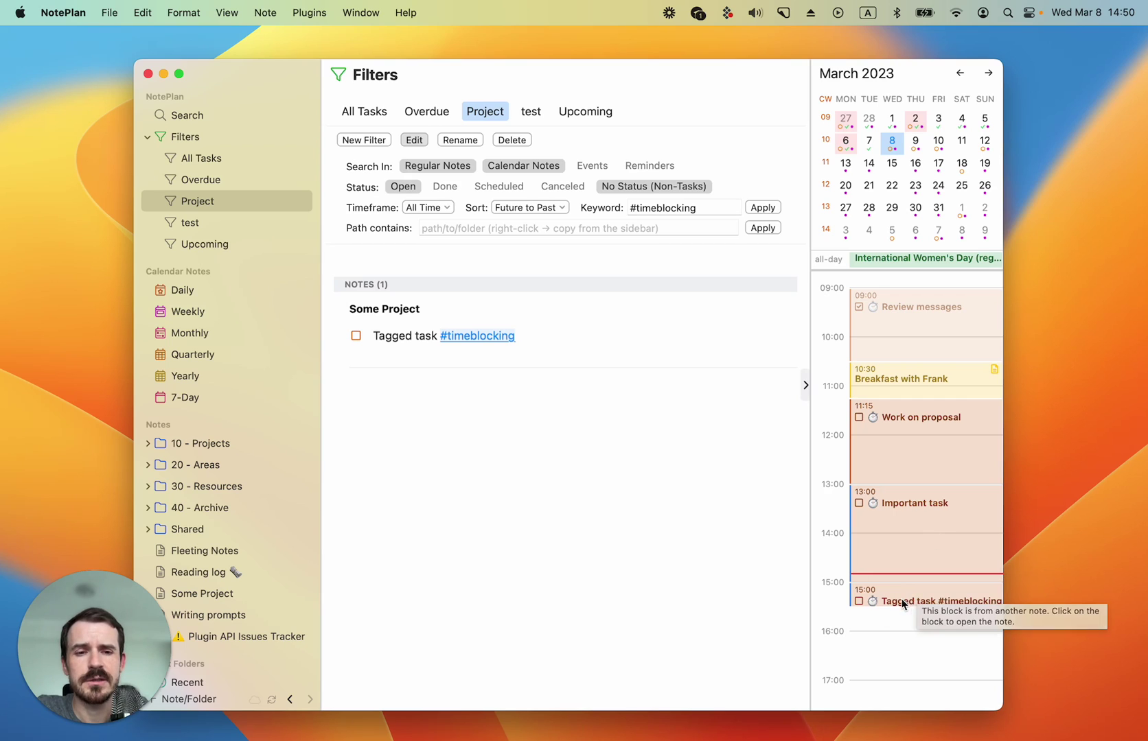
pyautogui.moveTo(896, 610); pyautogui.dragTo(895, 633)
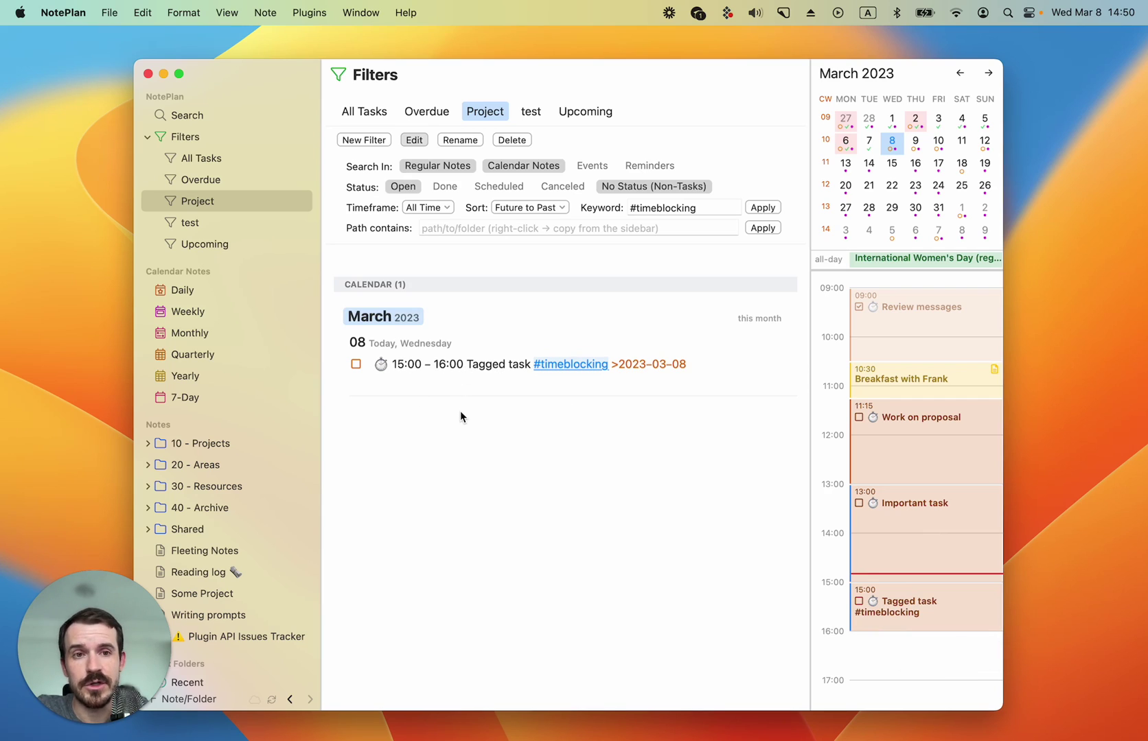
# Step: Check today's daily note references, then open Some Project from the Tagged task block
pyautogui.press('super+t')
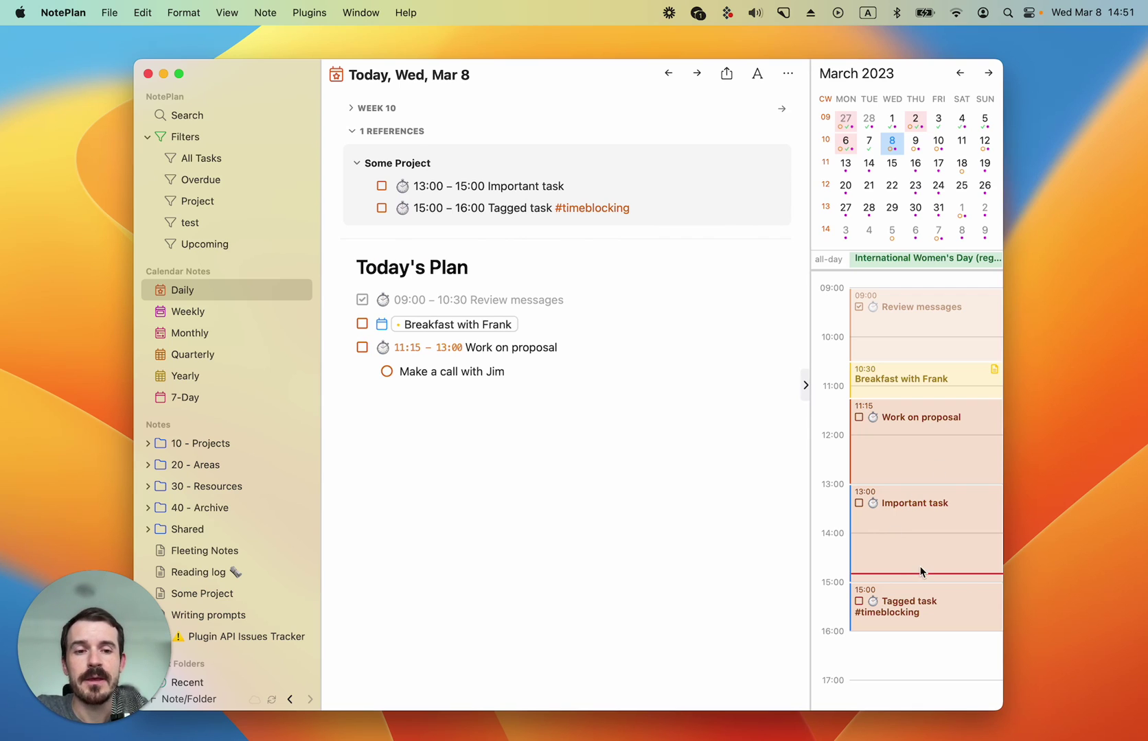
pyautogui.click(934, 607)
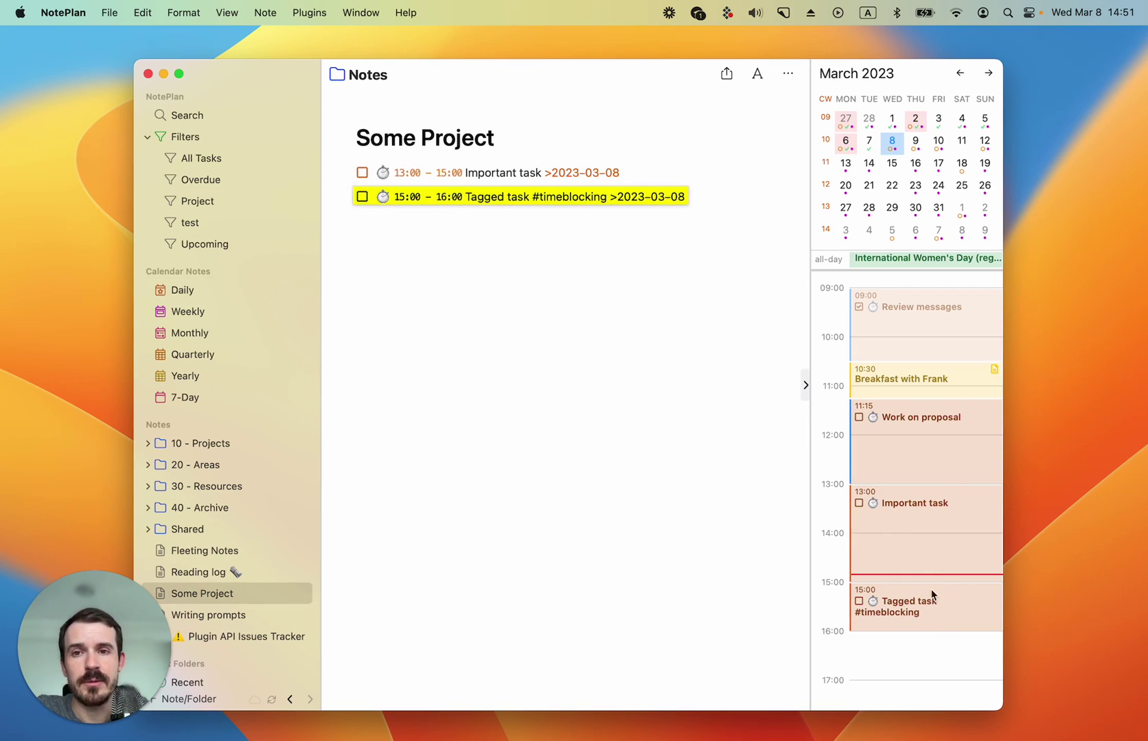